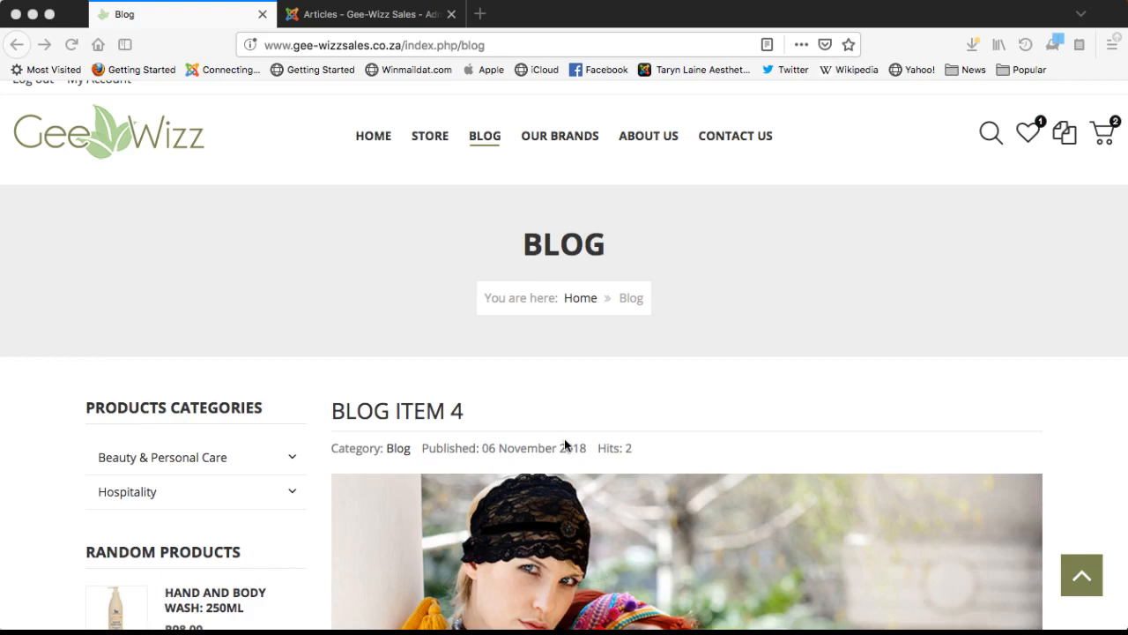
# - Scroll through the current Gee-Wizz Sales page, briefly highlighting some article text
pyautogui.scroll(-5, 564, 445)
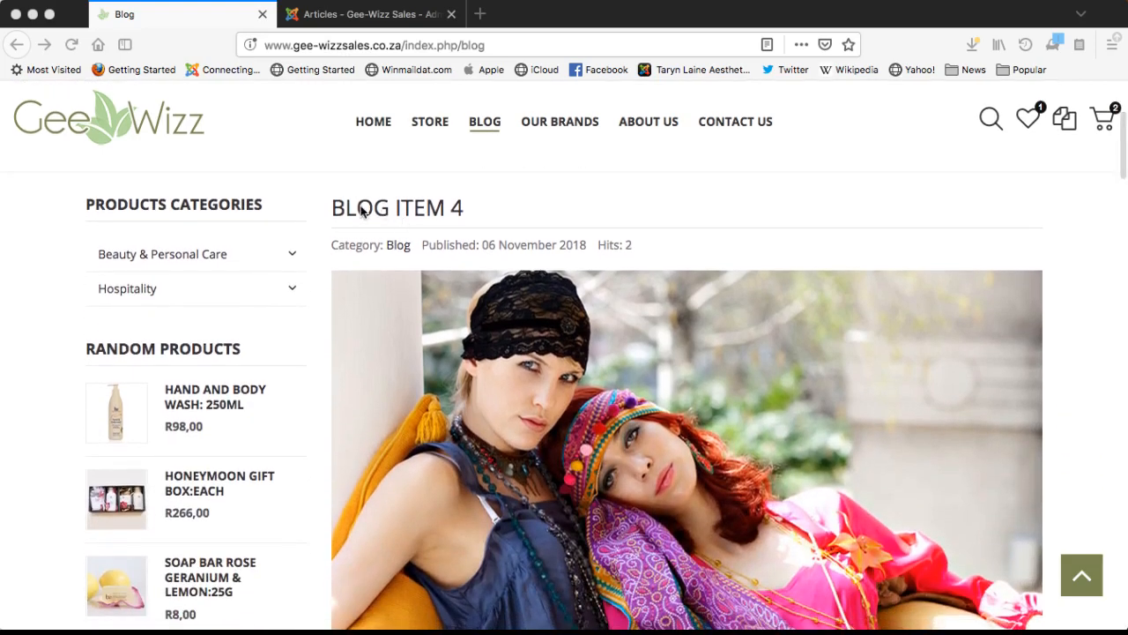
pyautogui.click(364, 210)
pyautogui.scroll(-1, 364, 209)
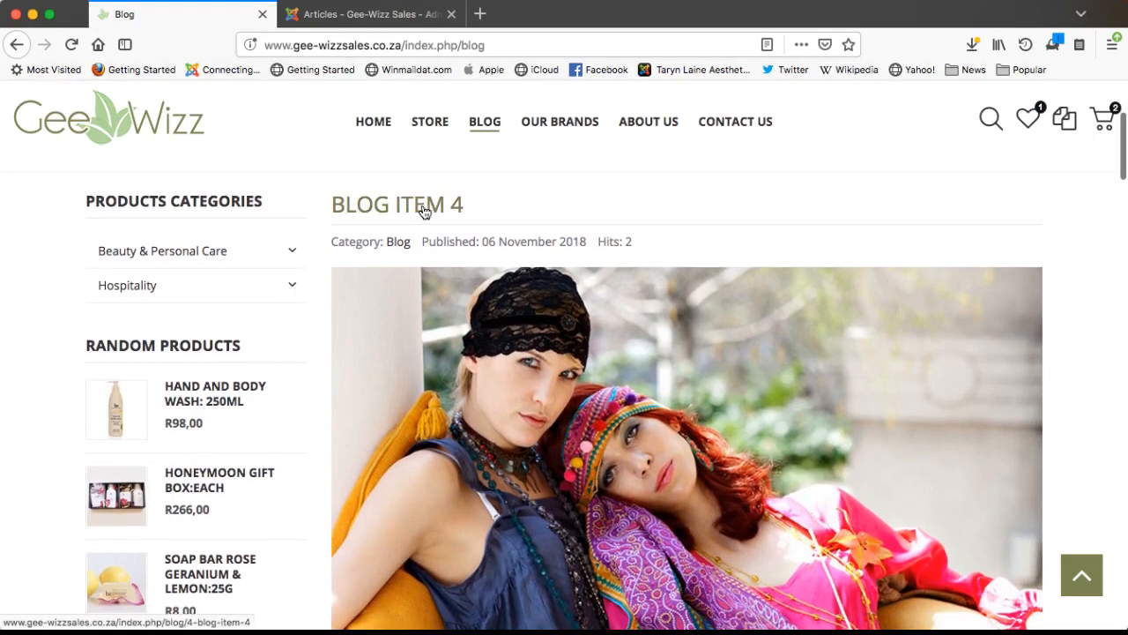
pyautogui.scroll(-2, 600, 420)
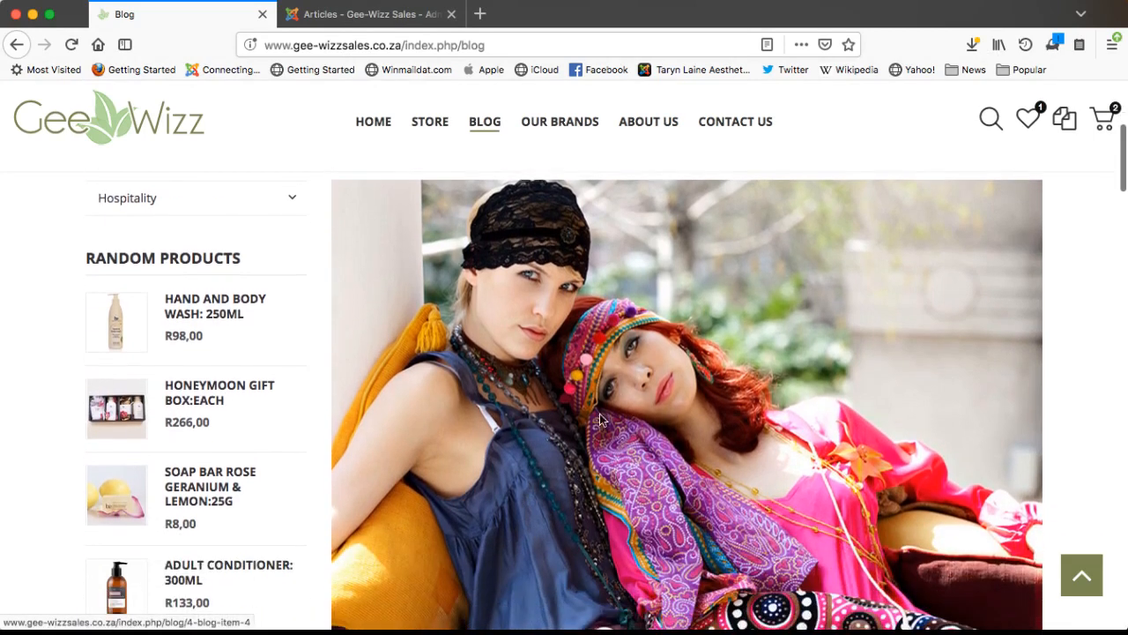
pyautogui.scroll(-5, 617, 433)
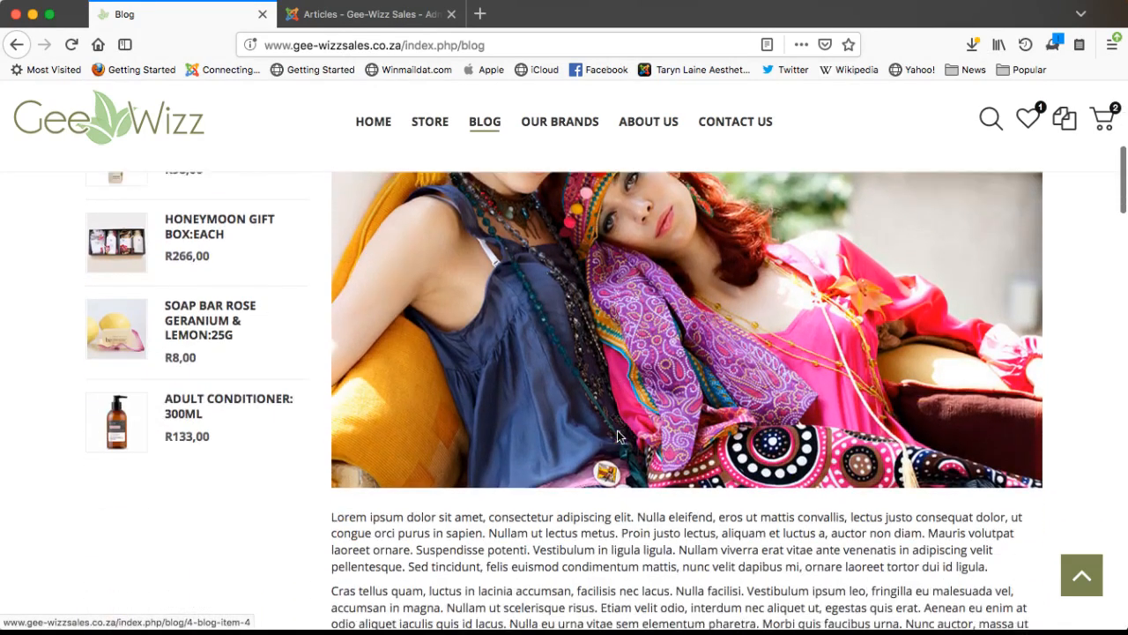
pyautogui.scroll(-2, 617, 434)
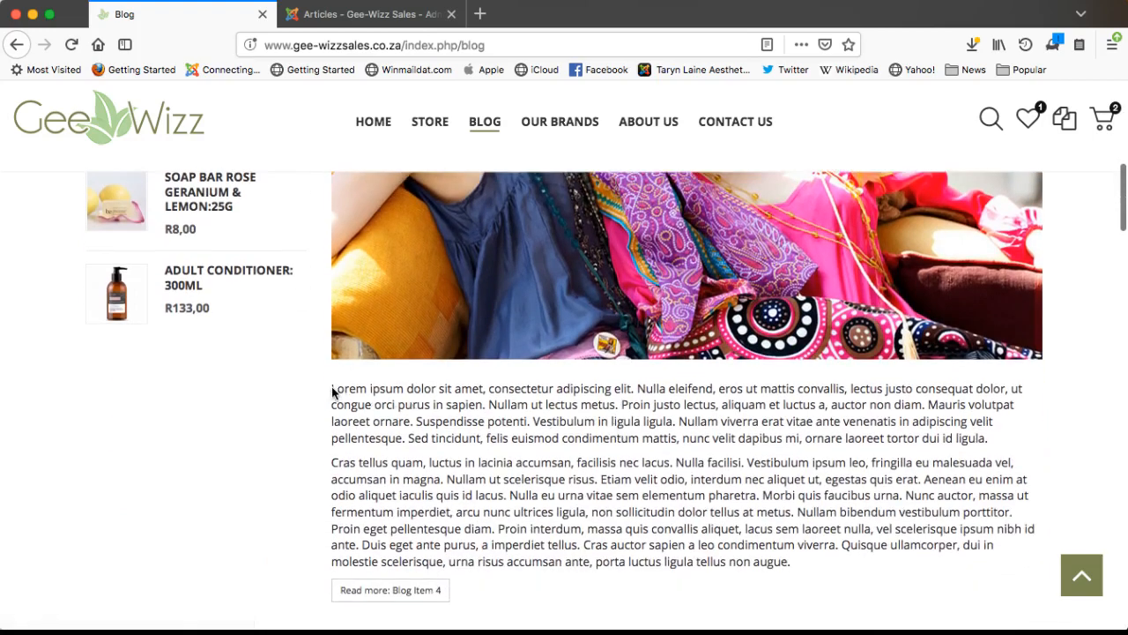
pyautogui.moveTo(332, 389); pyautogui.dragTo(818, 566)
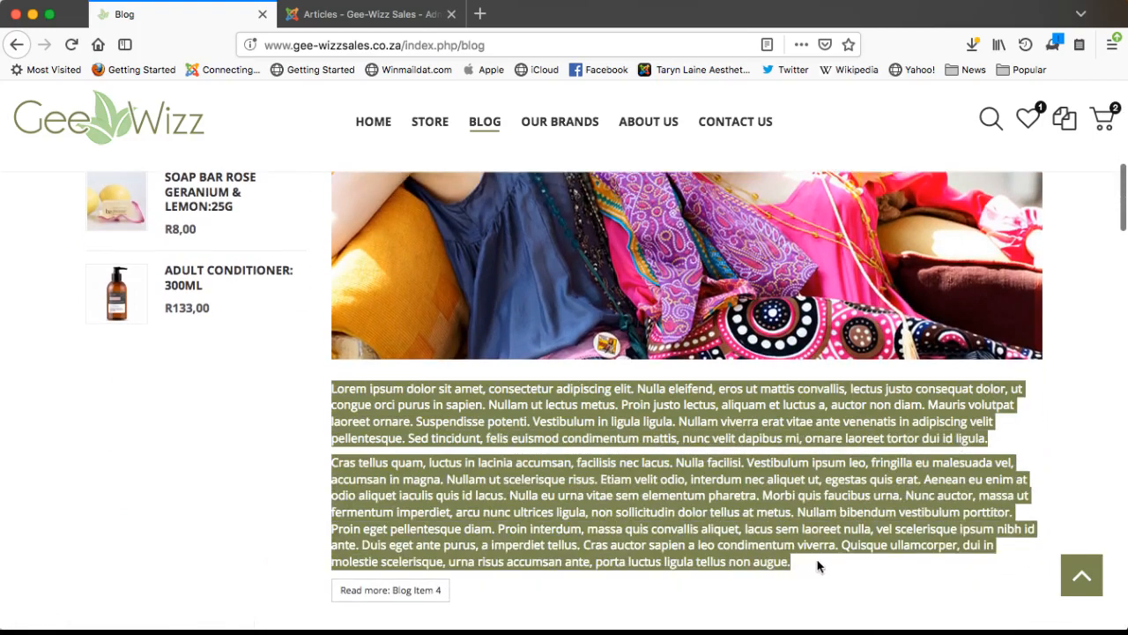
pyautogui.click(818, 566)
pyautogui.scroll(-1, 356, 597)
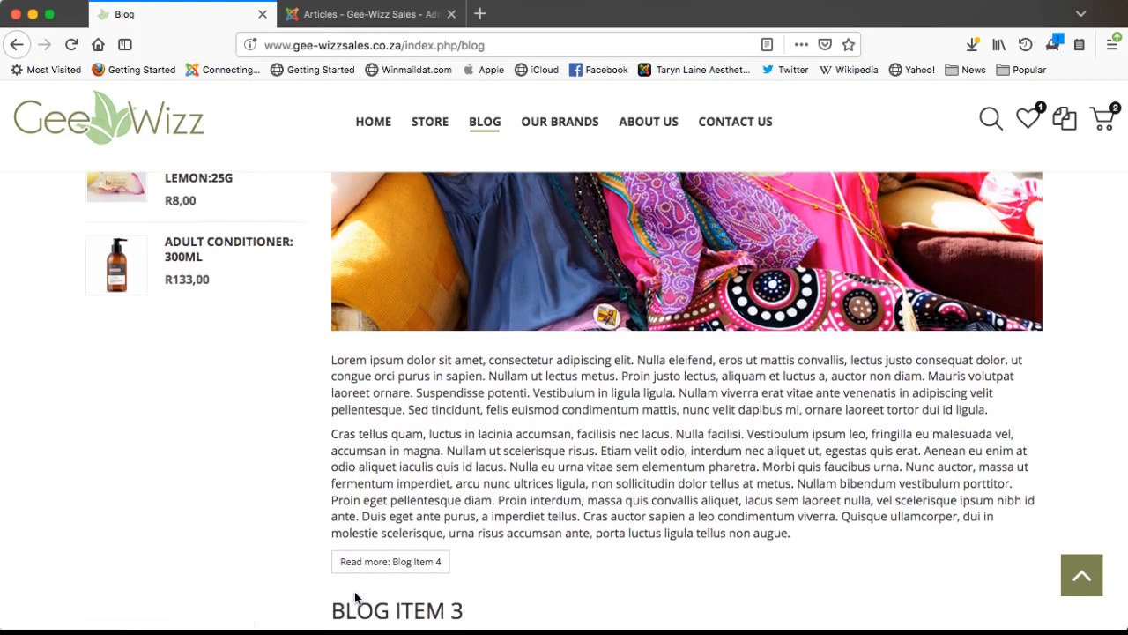
pyautogui.scroll(-5, 574, 565)
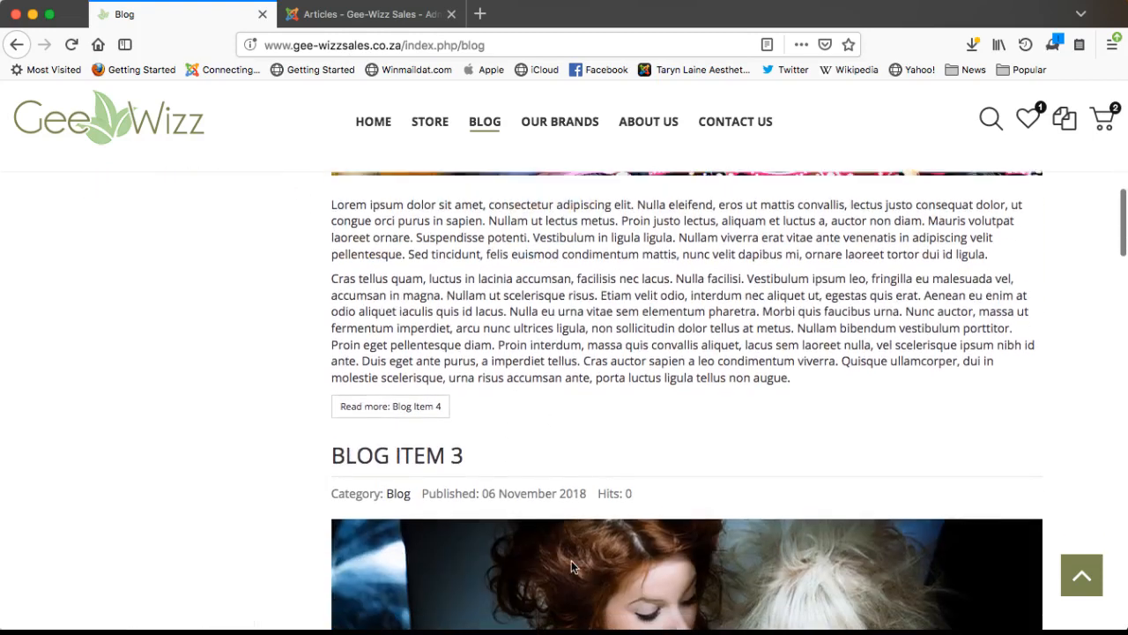
pyautogui.scroll(-10, 509, 494)
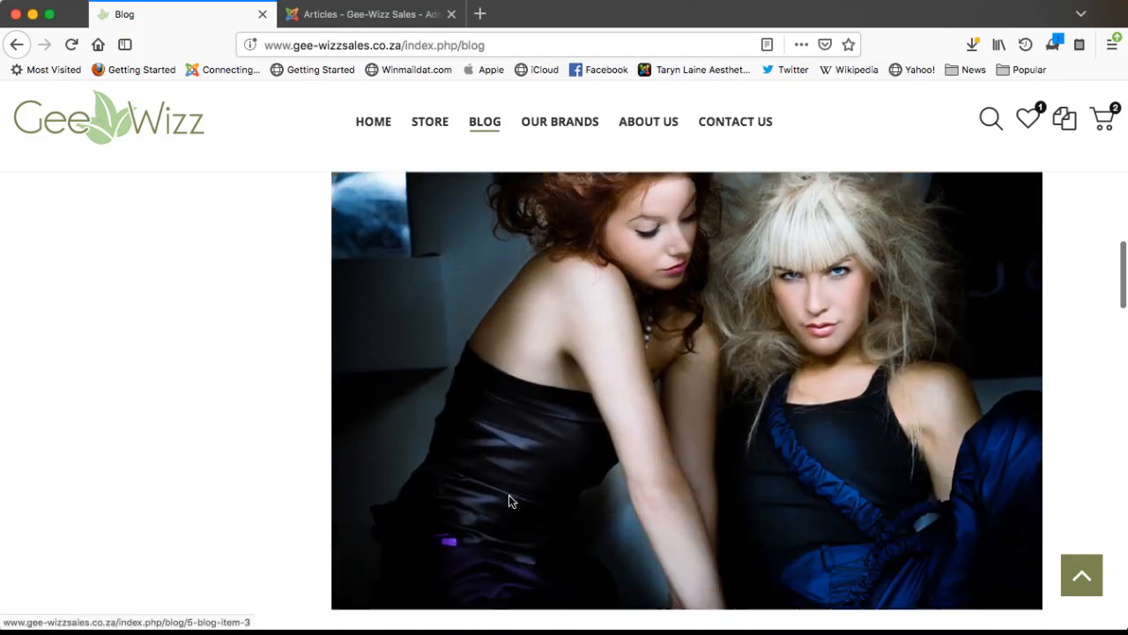
pyautogui.scroll(-10, 508, 498)
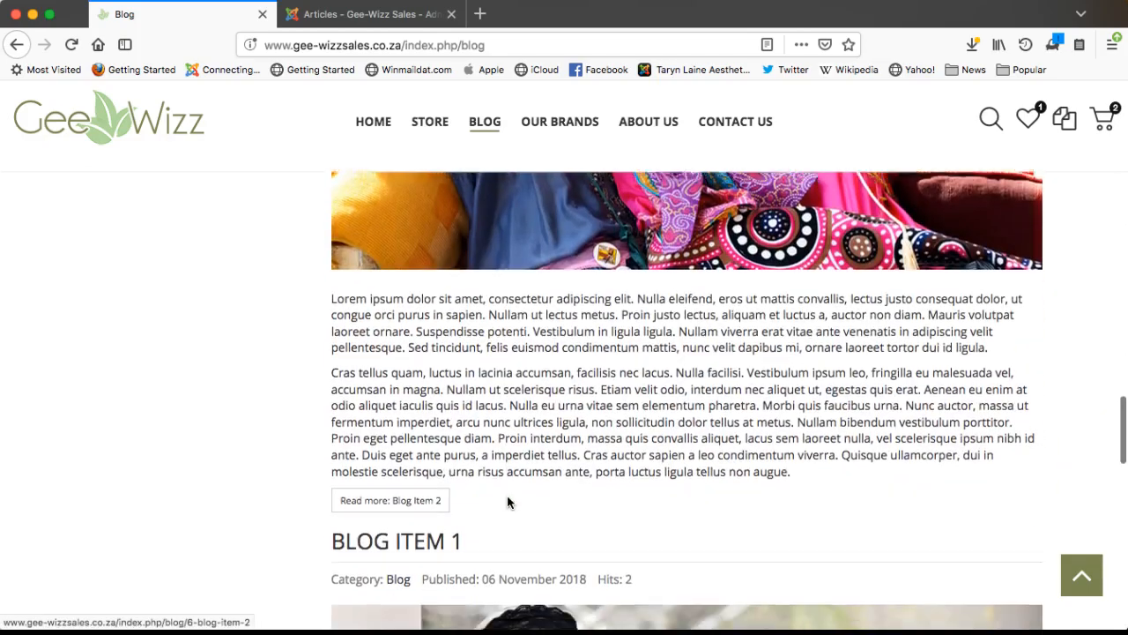
pyautogui.scroll(20, 508, 501)
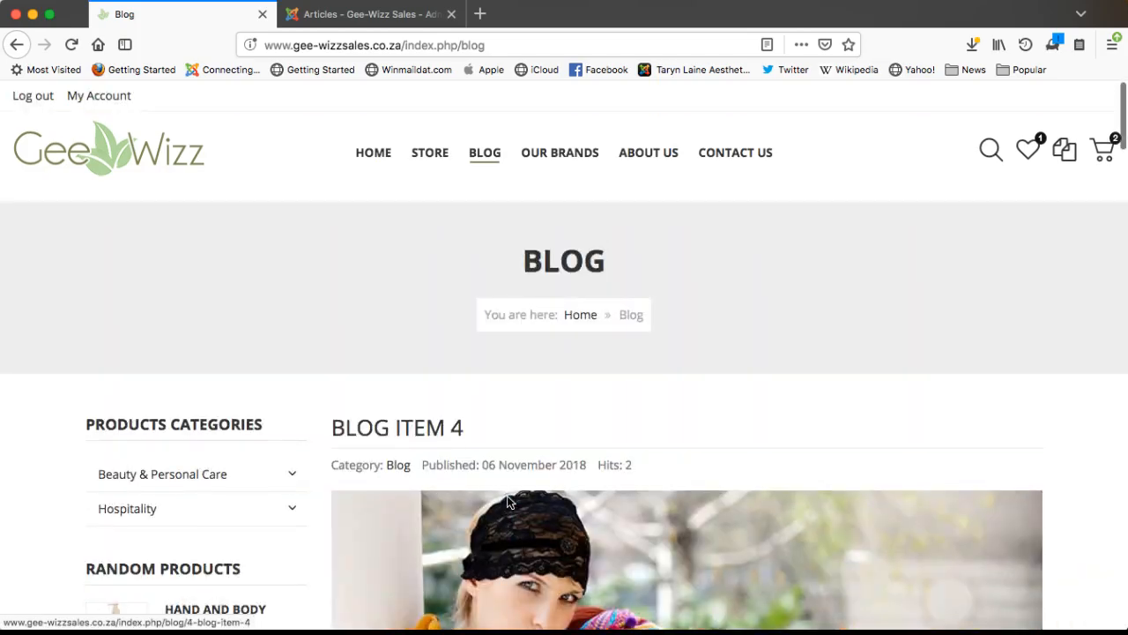
# - Open the About Us page and scroll through its content
pyautogui.click(650, 157)
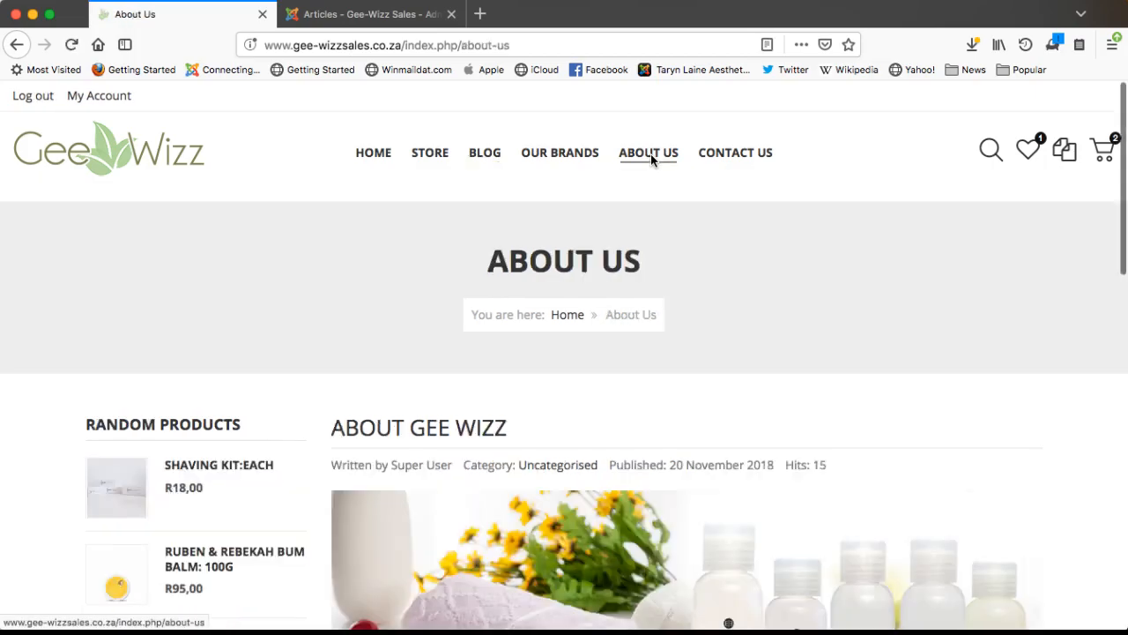
pyautogui.scroll(-5, 777, 480)
pyautogui.scroll(-10, 777, 485)
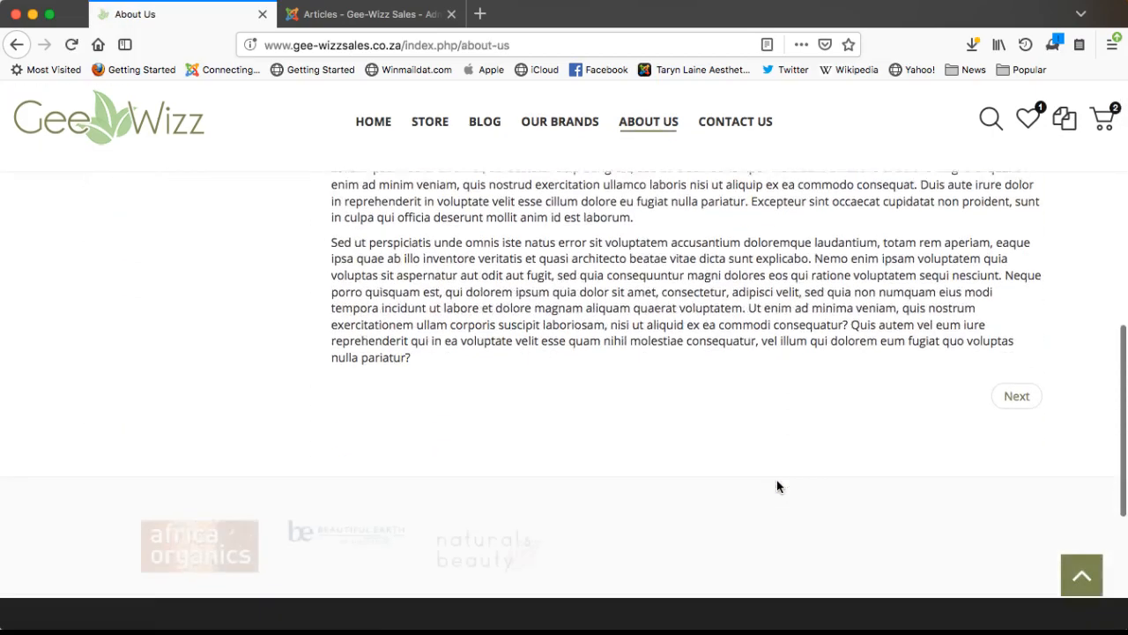
pyautogui.scroll(4, 777, 484)
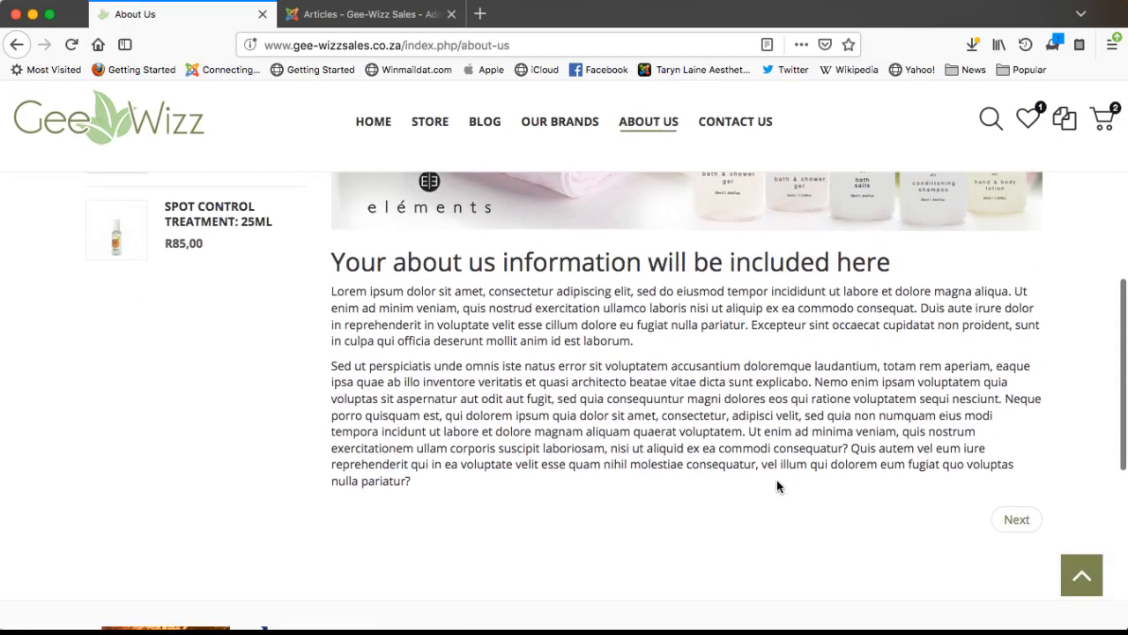
pyautogui.scroll(8, 776, 485)
# - Go to the Blog page, open the full Blog Item 4 article and read through it
pyautogui.click(485, 127)
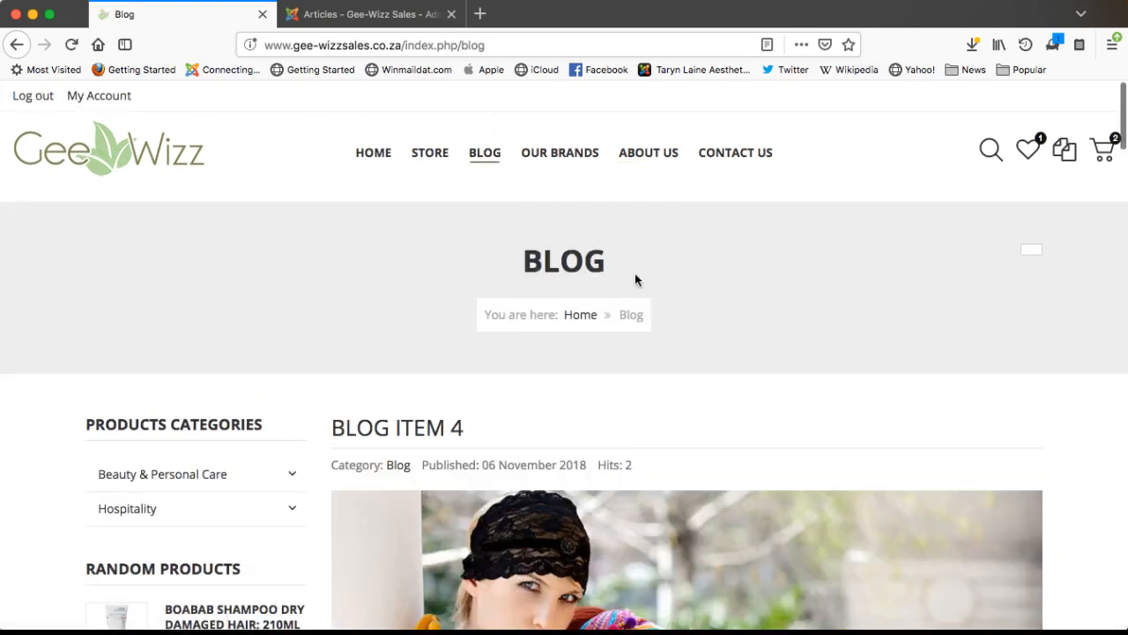
pyautogui.scroll(-3, 637, 277)
pyautogui.scroll(-4, 638, 281)
pyautogui.rightClick(636, 275)
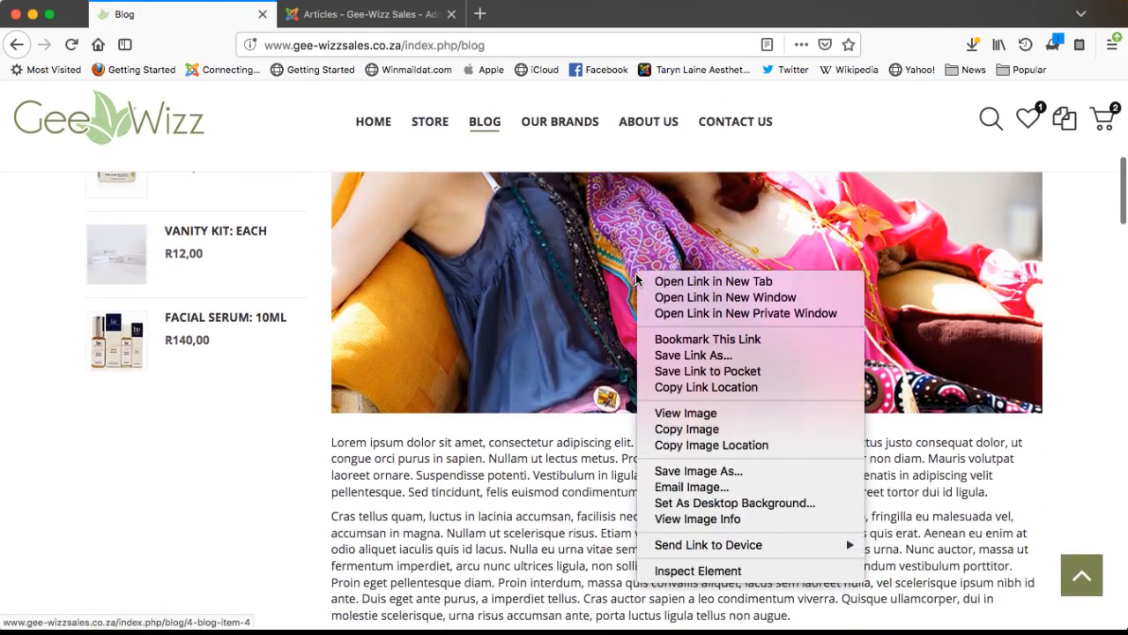
pyautogui.click(544, 476)
pyautogui.scroll(-3, 541, 423)
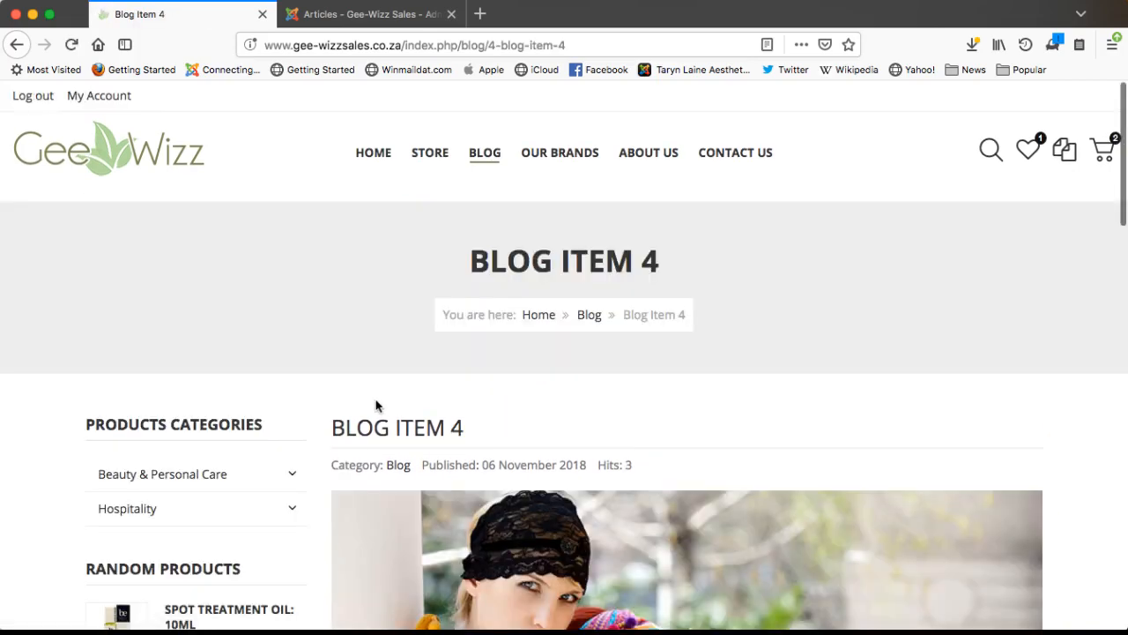
pyautogui.scroll(-1, 764, 501)
pyautogui.scroll(-15, 764, 502)
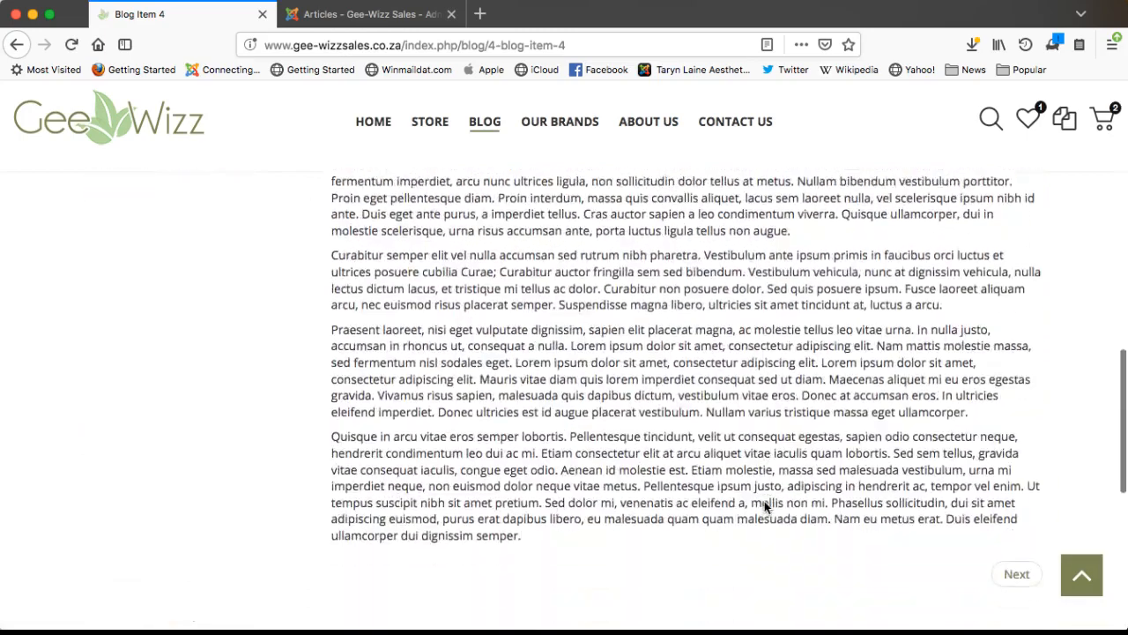
pyautogui.scroll(15, 764, 507)
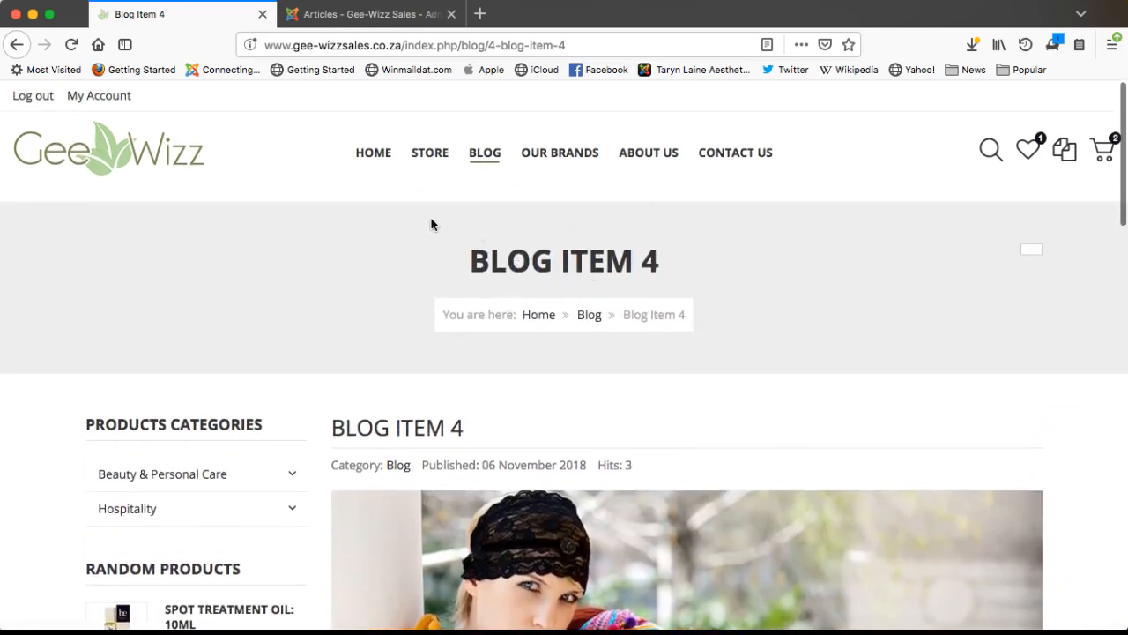
# - Switch to the Joomla admin and reload the Content Articles list
pyautogui.click(388, 18)
pyautogui.click(280, 93)
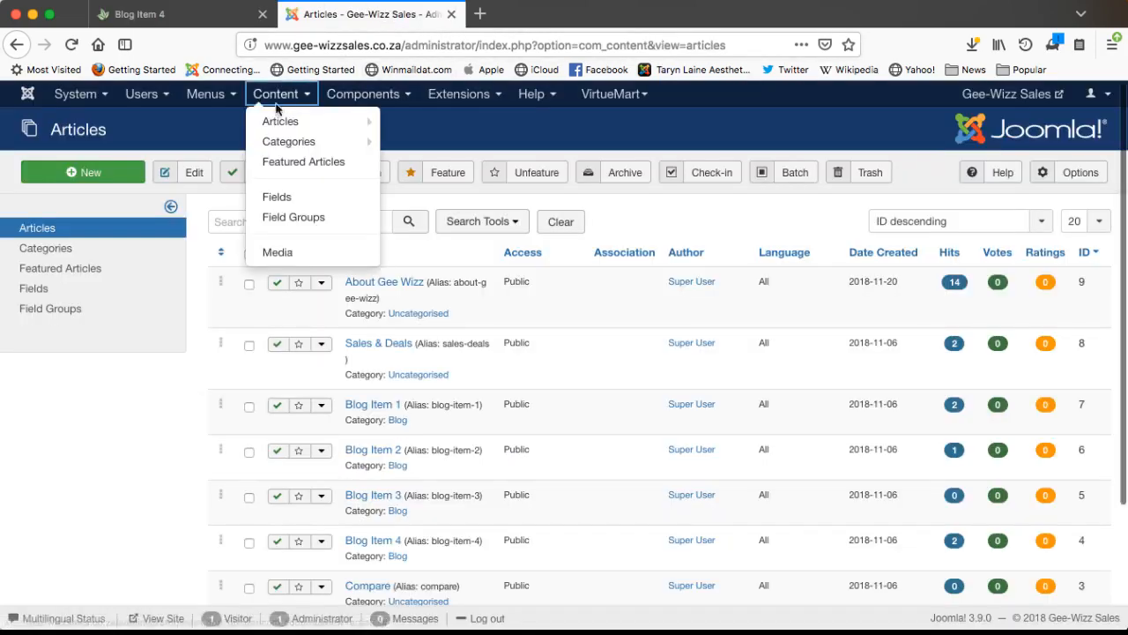
pyautogui.click(282, 120)
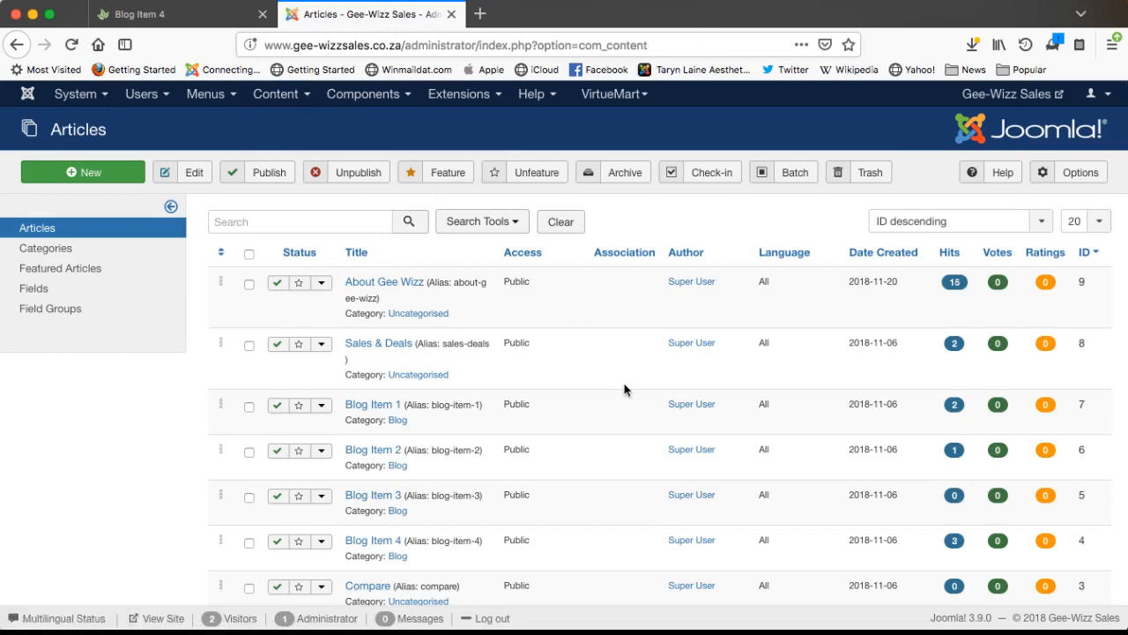
pyautogui.scroll(-3, 624, 390)
pyautogui.scroll(3, 624, 390)
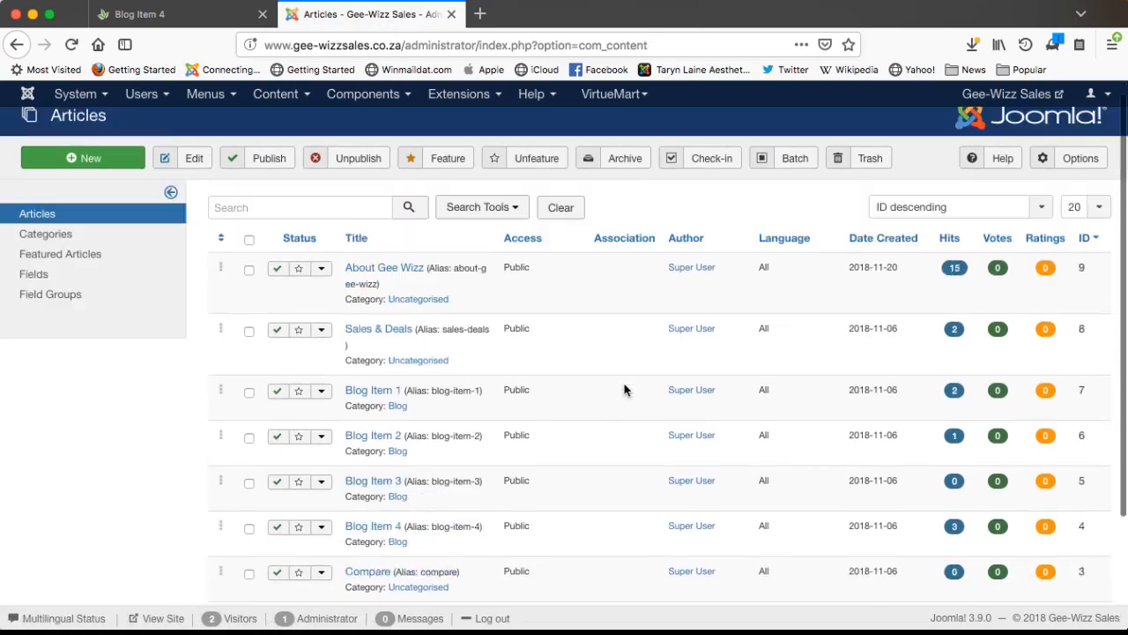
# - Filter the articles to the Blog category and open Blog Item 4 for editing
pyautogui.click(517, 222)
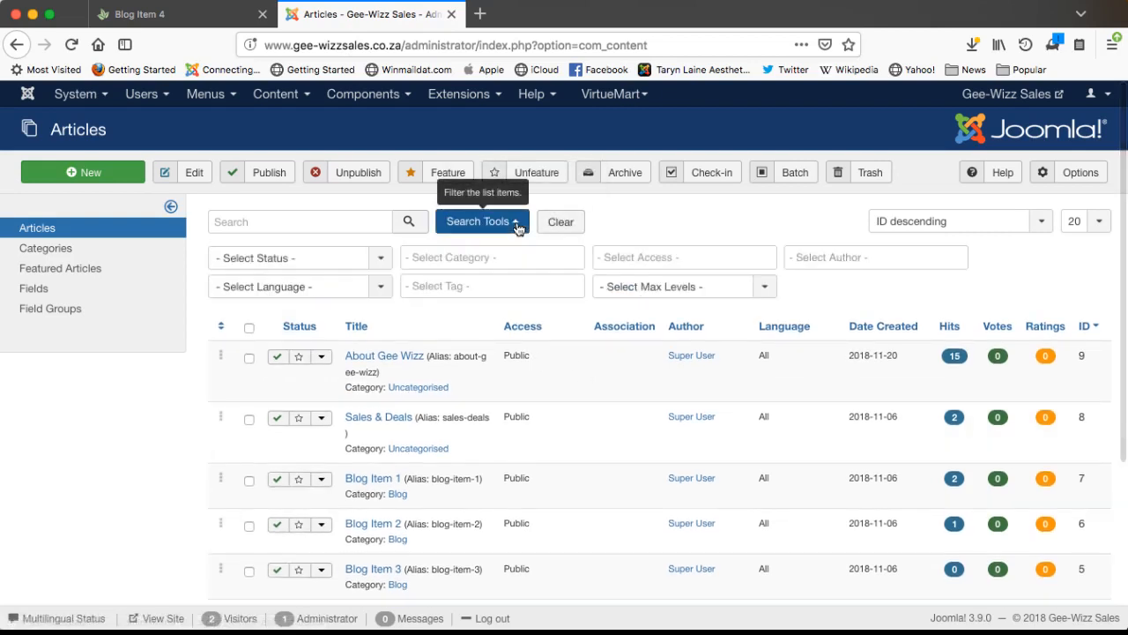
pyautogui.click(500, 259)
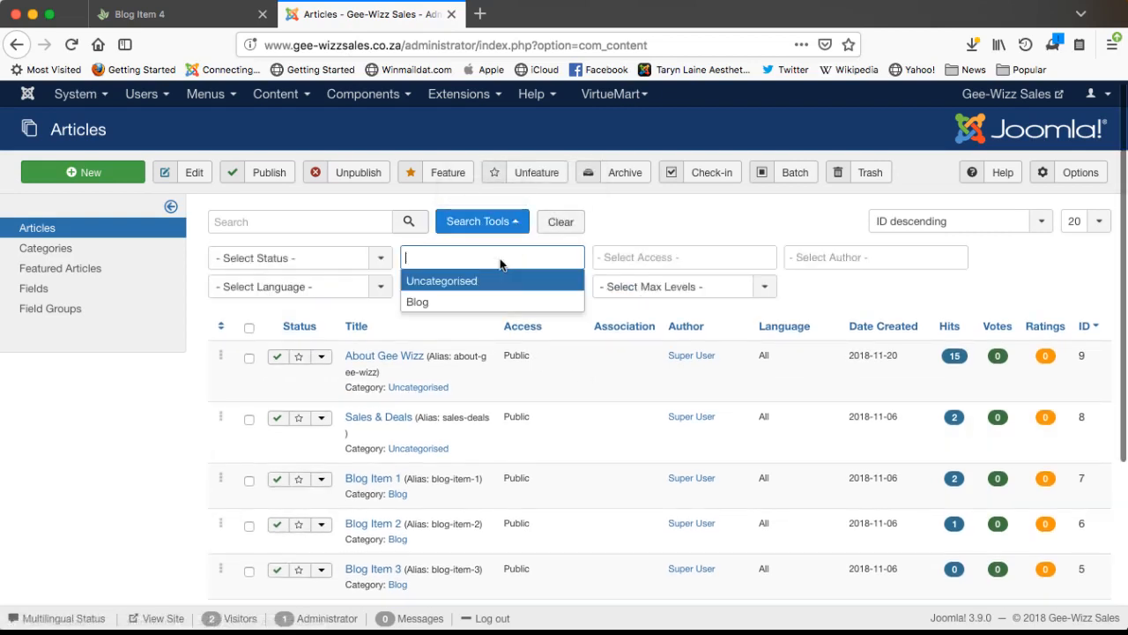
pyautogui.click(424, 300)
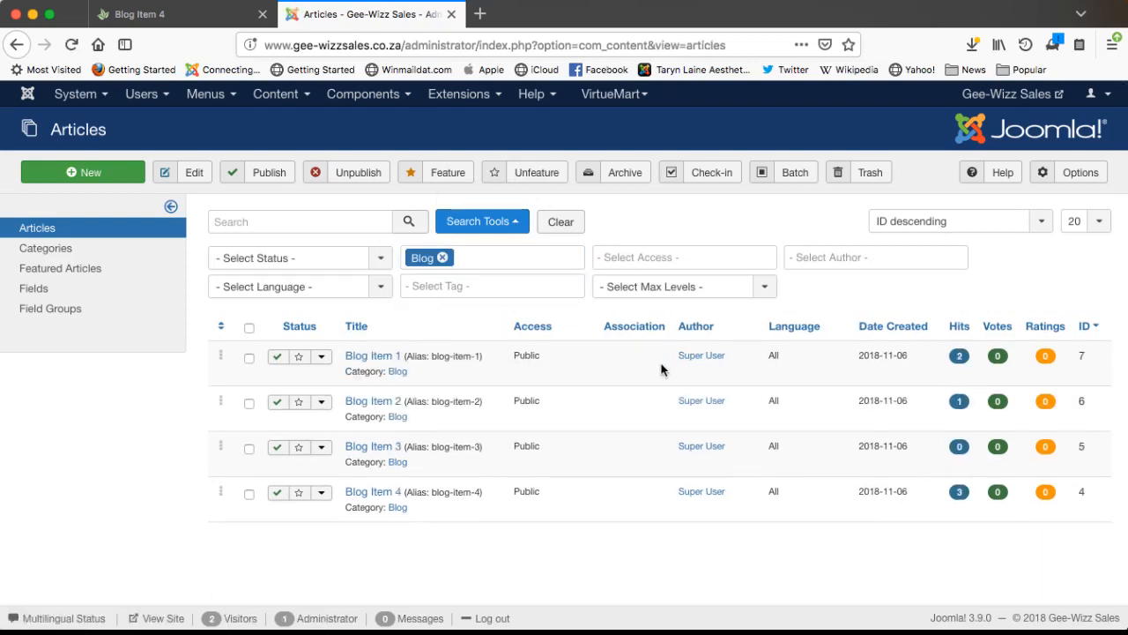
pyautogui.click(381, 495)
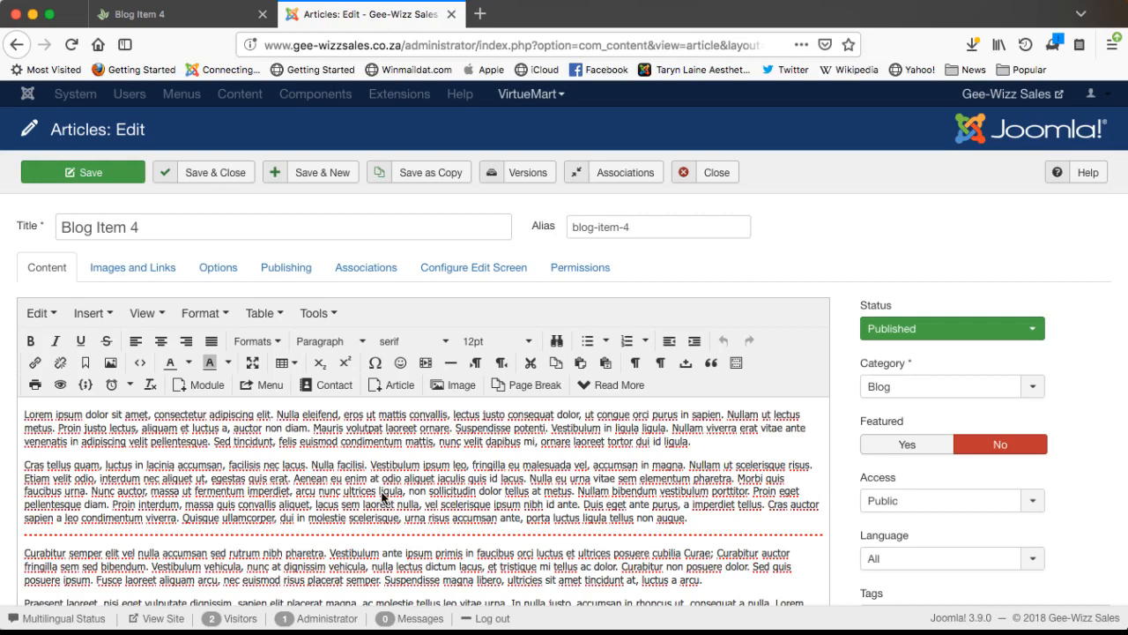
# - Clear the blog-item-4 alias and retitle the article 'Hospitality'
pyautogui.tripleClick(612, 223)
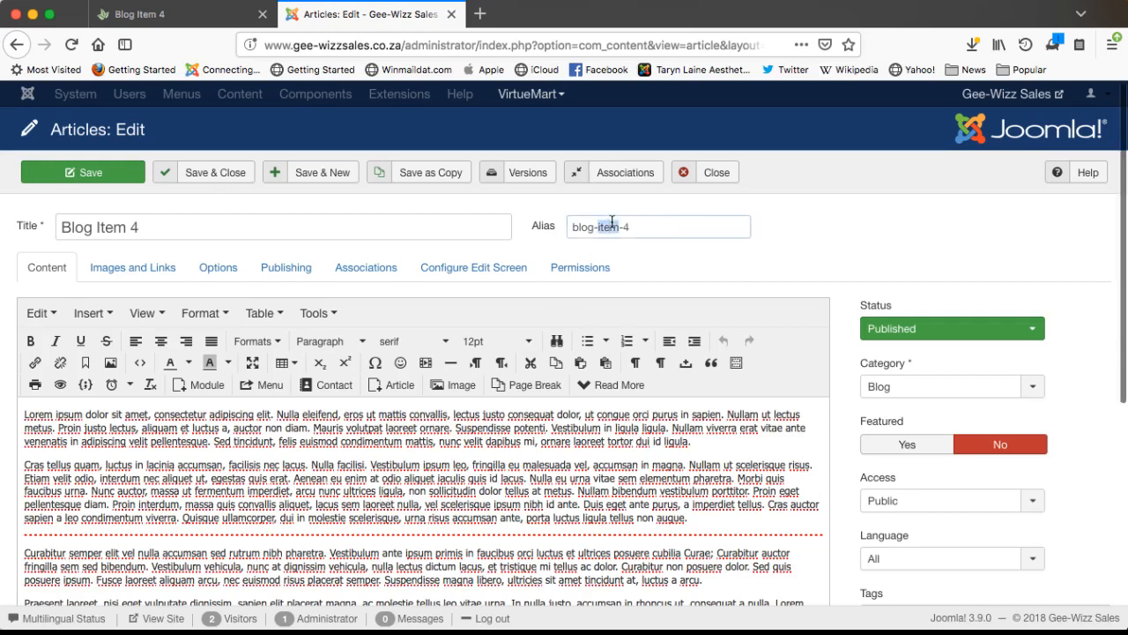
pyautogui.press('BackSpace')
pyautogui.doubleClick(171, 226)
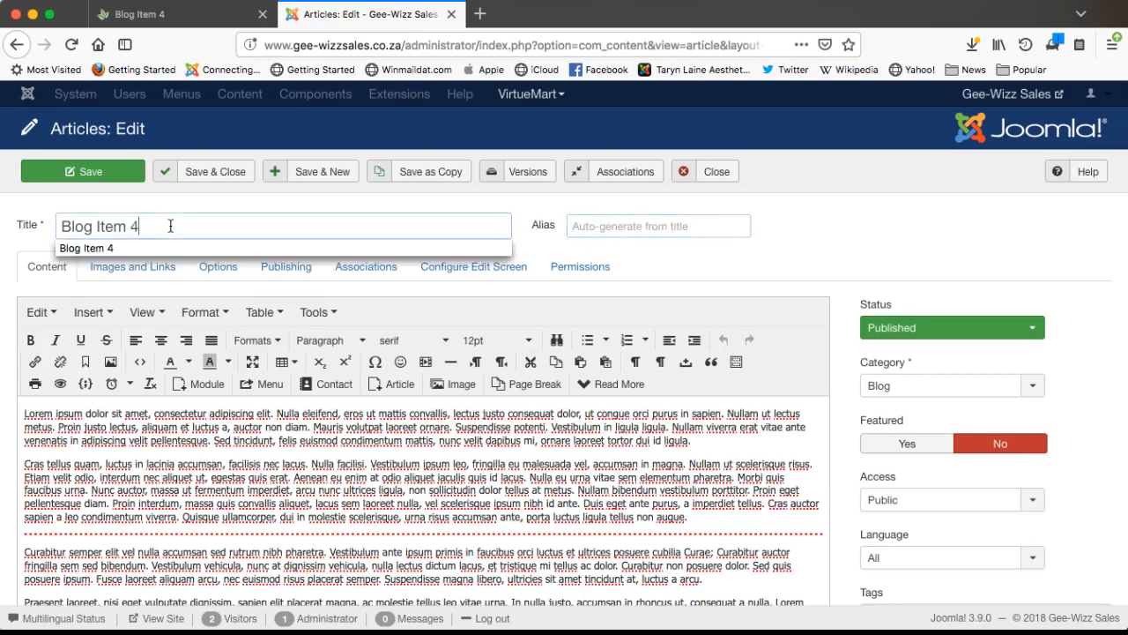
pyautogui.tripleClick(170, 225)
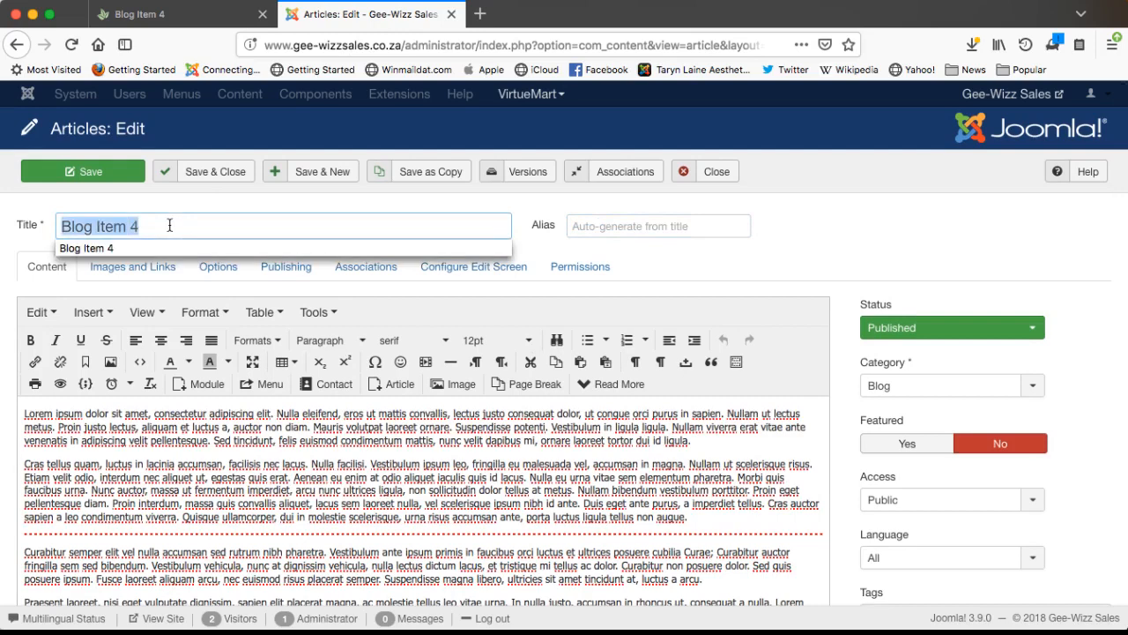
pyautogui.write('Hos')
pyautogui.press('Down')
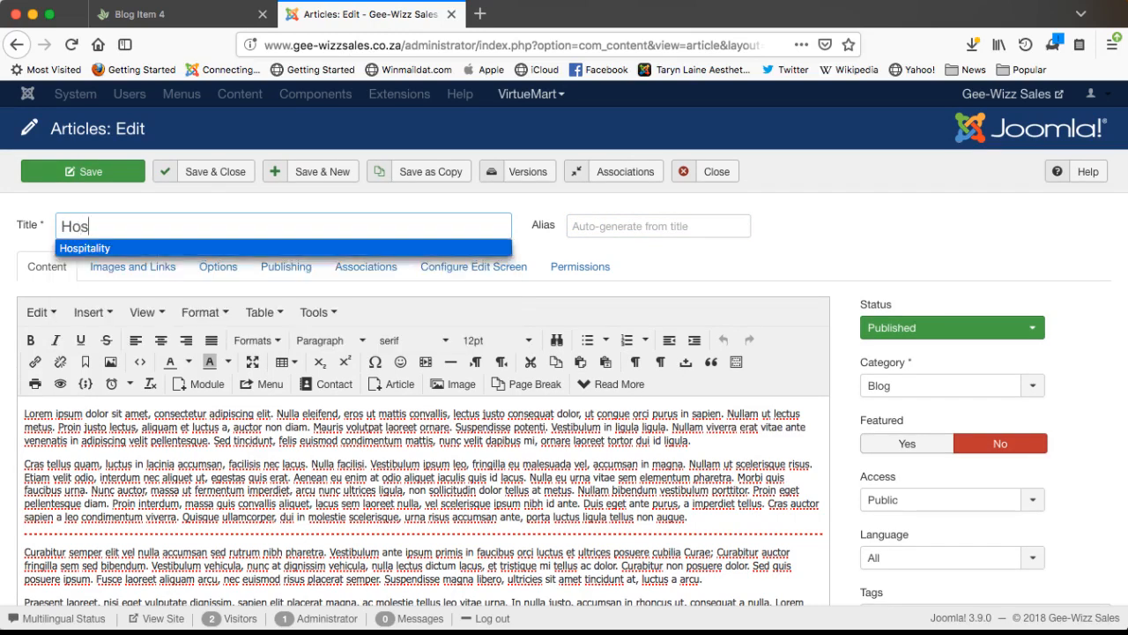
pyautogui.press('Return')
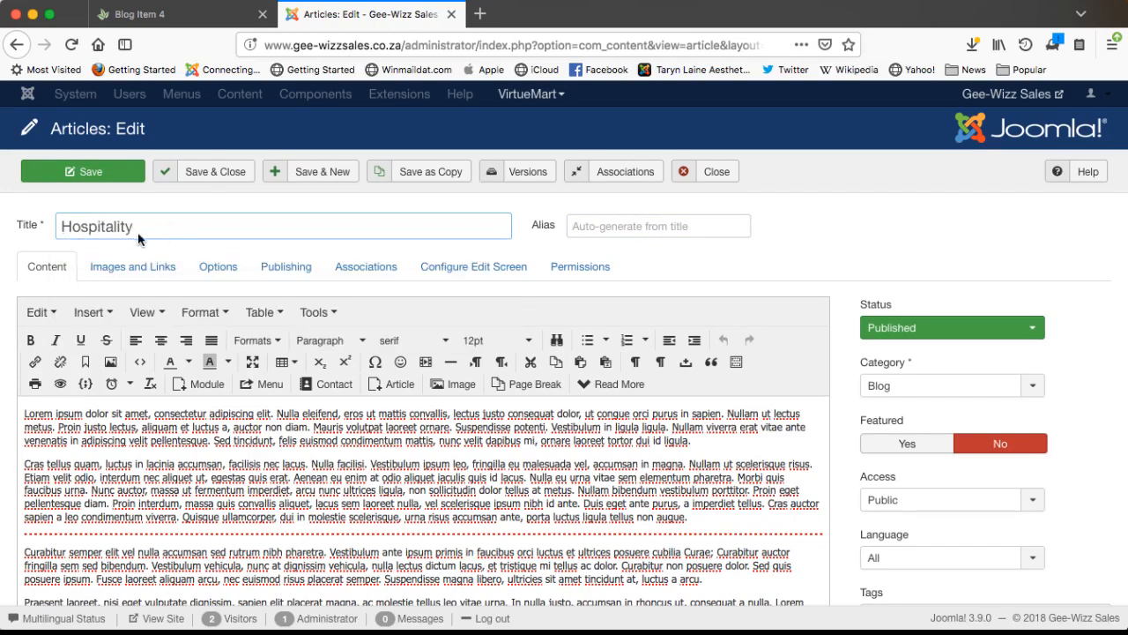
pyautogui.doubleClick(108, 228)
pyautogui.press('super+c')
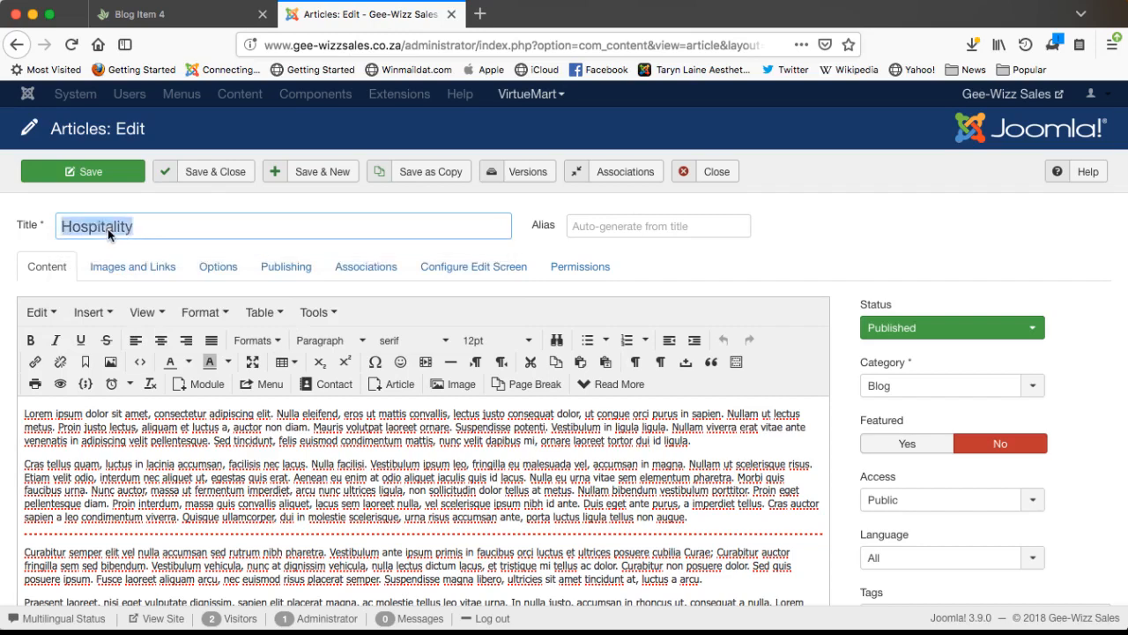
# - Add 'this is a Hospitality page...' as a new paragraph above the Lorem text, removing the lowercase t
pyautogui.click(24, 413)
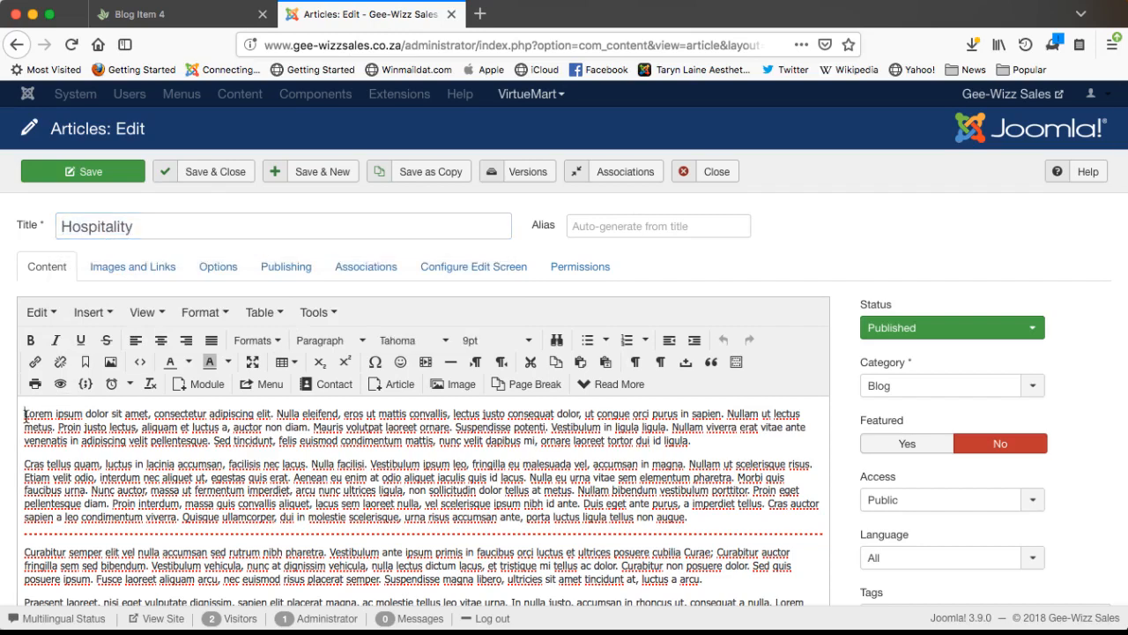
pyautogui.write('this is a')
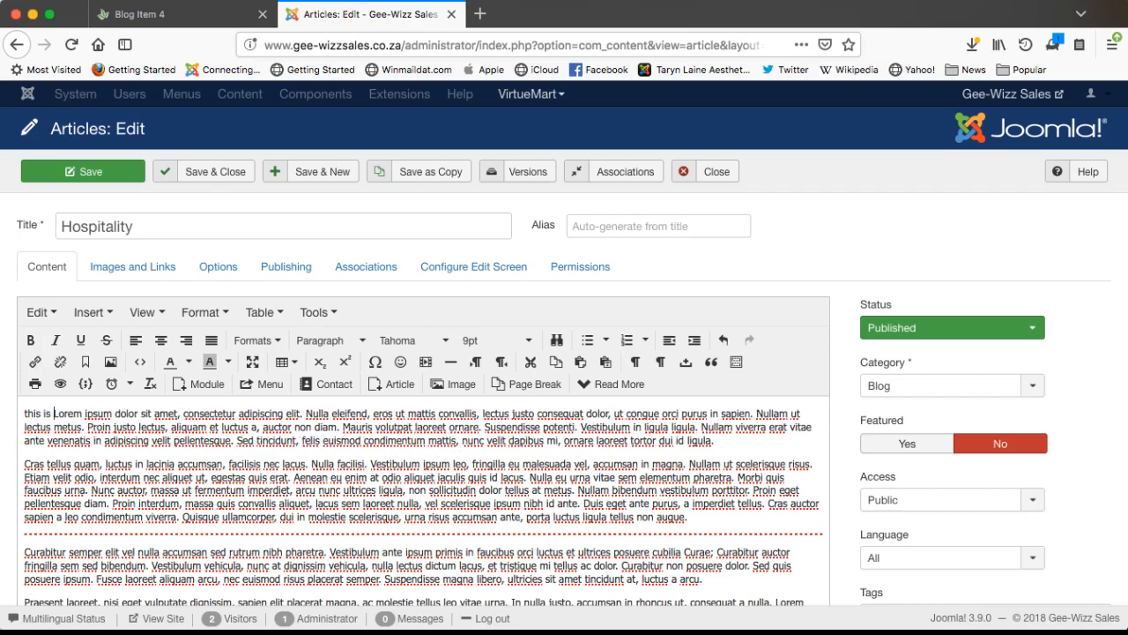
pyautogui.press('super+v')
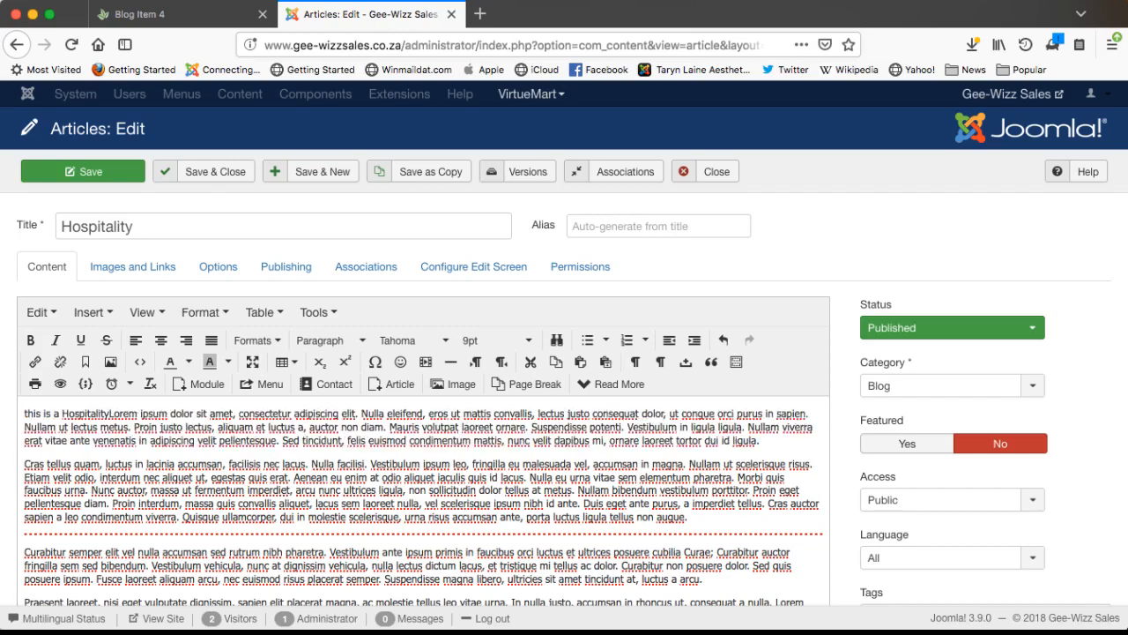
pyautogui.write('page...')
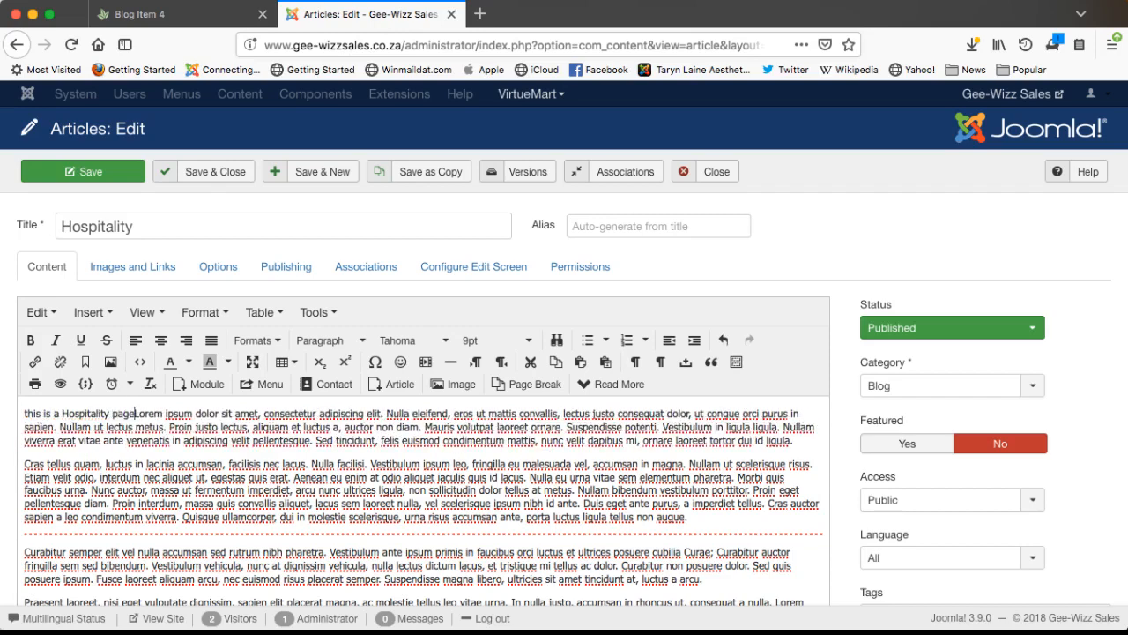
pyautogui.press('Return')
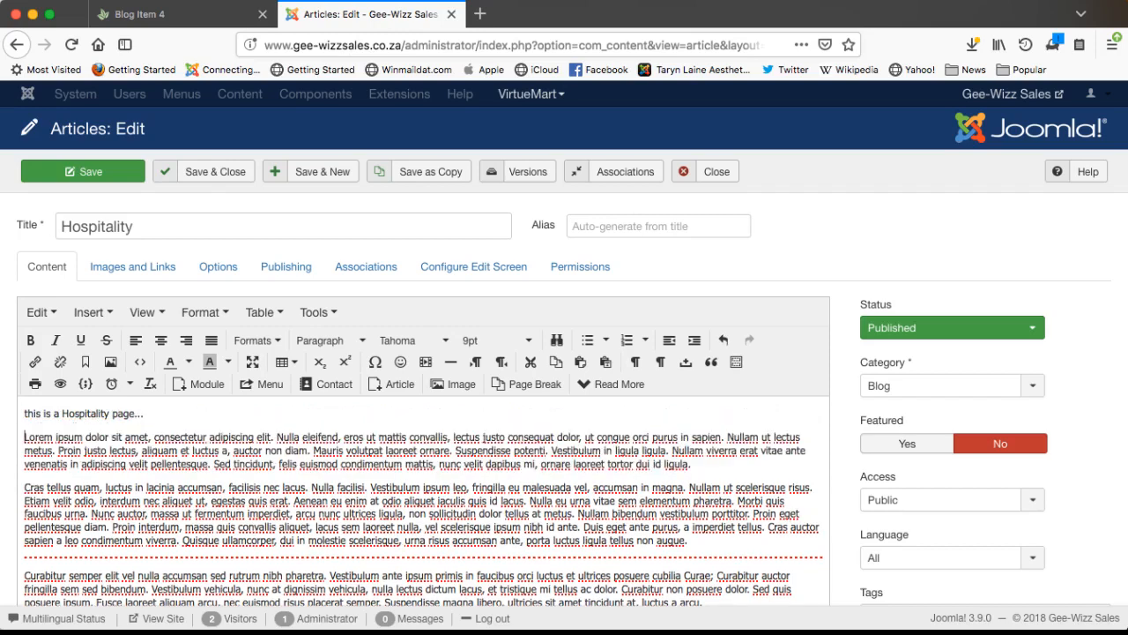
pyautogui.click(28, 416)
pyautogui.press('Delete')
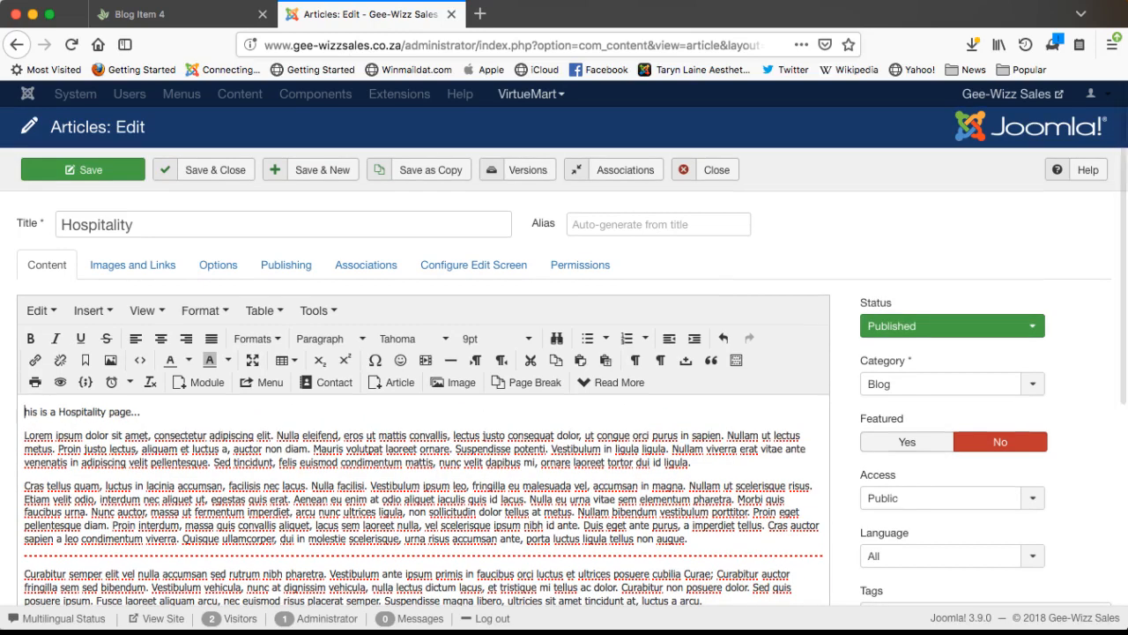
# - Capitalize 'This' and try bold, italic and strikethrough on the intro line, then remove them
pyautogui.write('T')
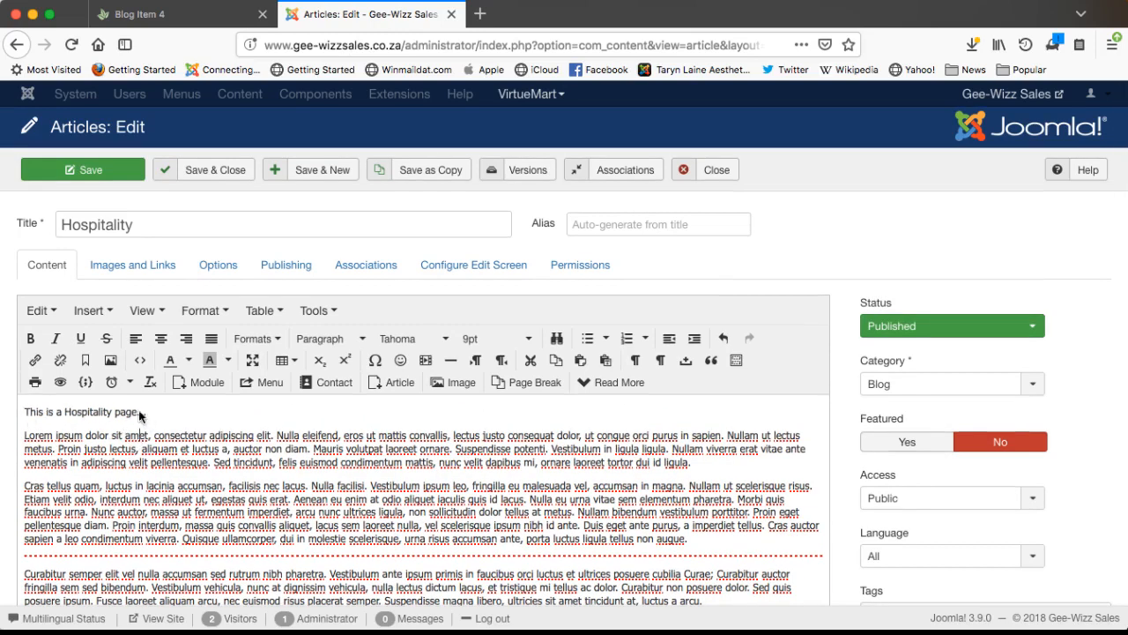
pyautogui.tripleClick(88, 413)
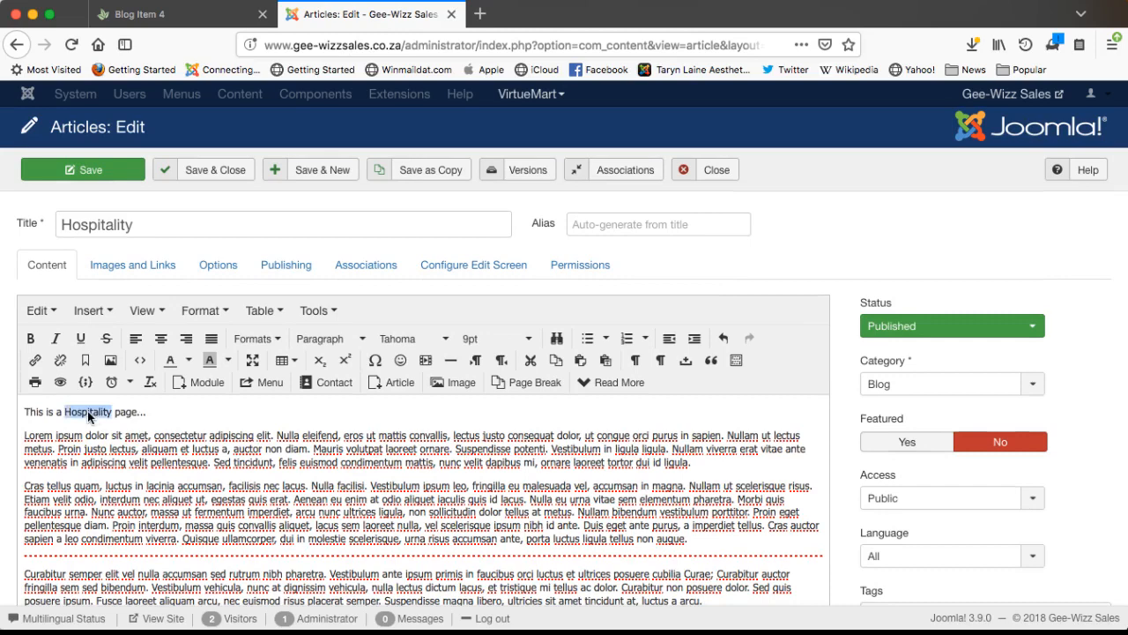
pyautogui.click(30, 340)
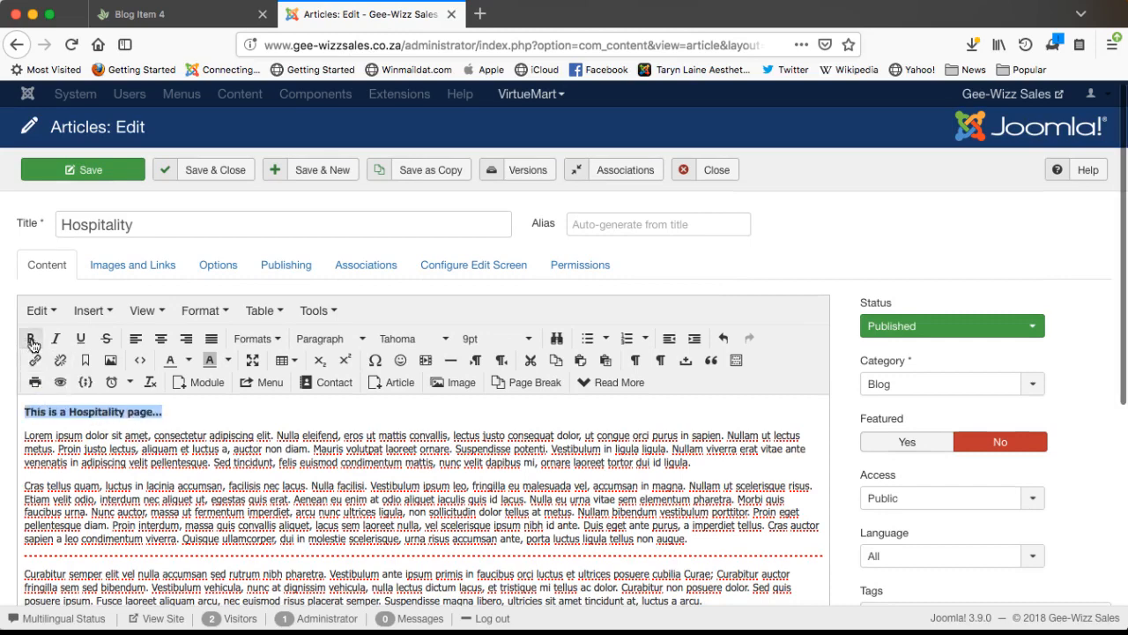
pyautogui.click(55, 340)
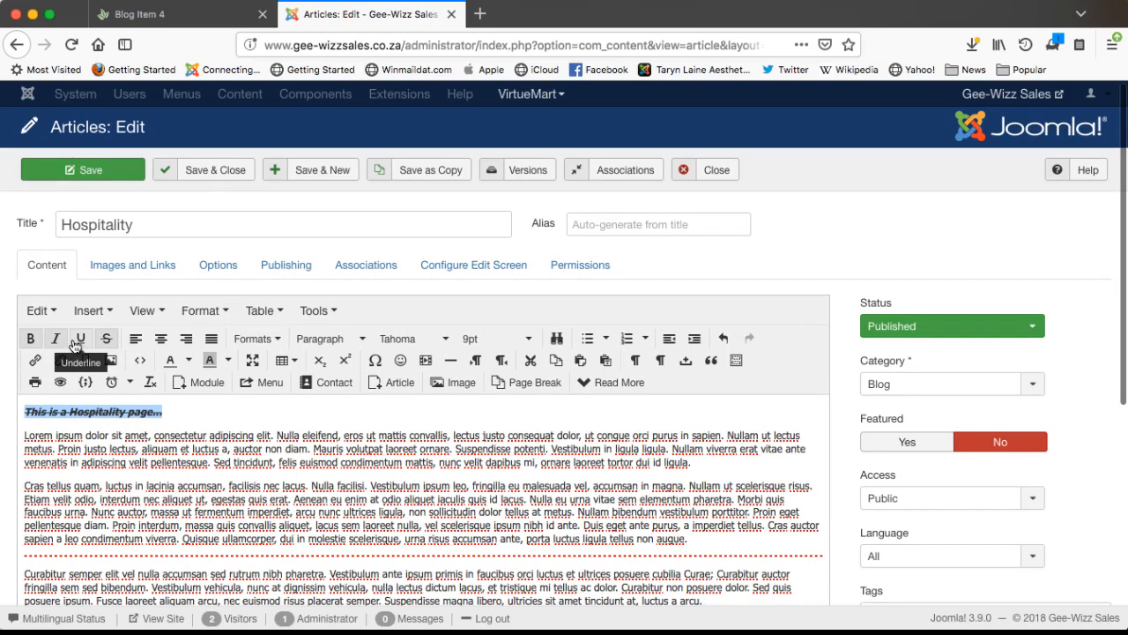
pyautogui.click(104, 343)
pyautogui.click(104, 342)
pyautogui.click(55, 340)
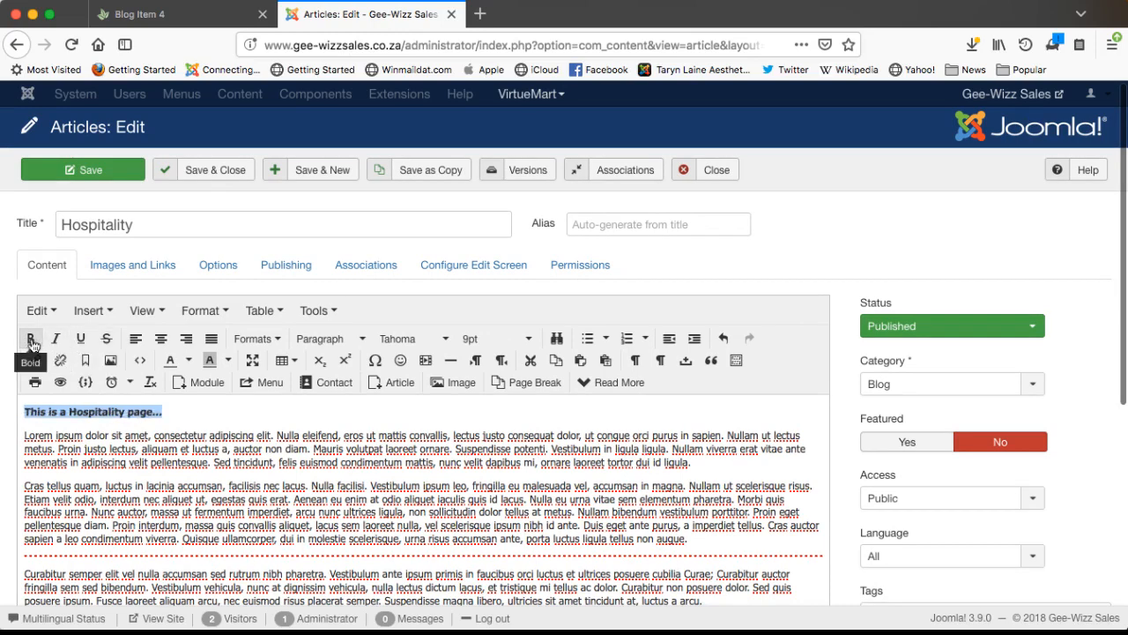
pyautogui.click(31, 339)
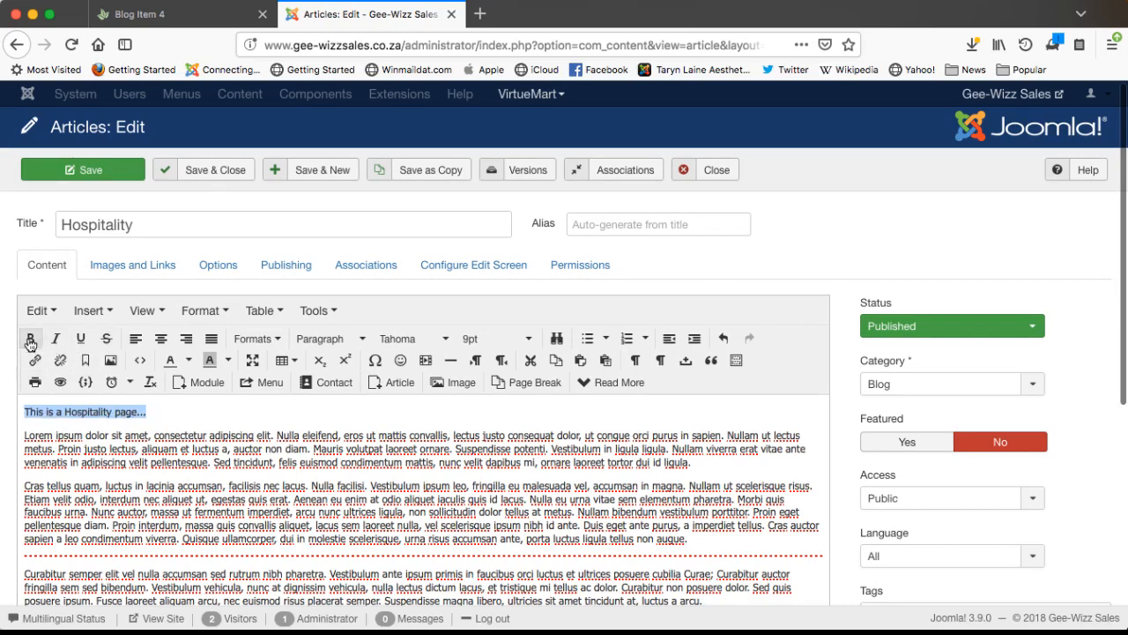
# - Try center, right and justified alignment on the intro line, leaving it left-aligned
pyautogui.click(160, 339)
pyautogui.click(186, 340)
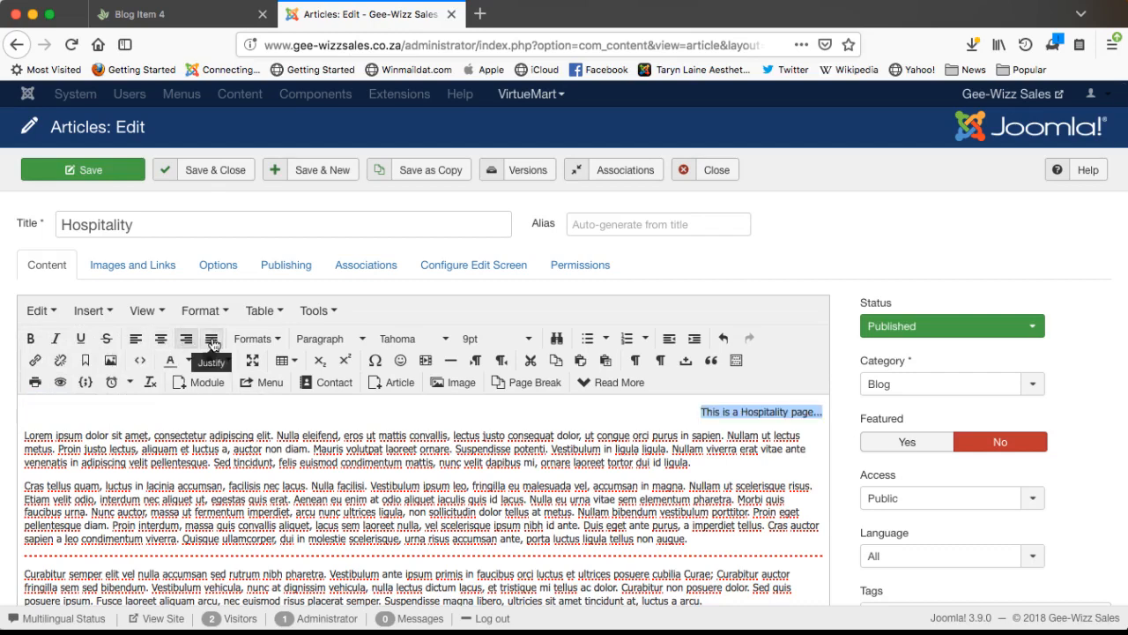
pyautogui.click(212, 340)
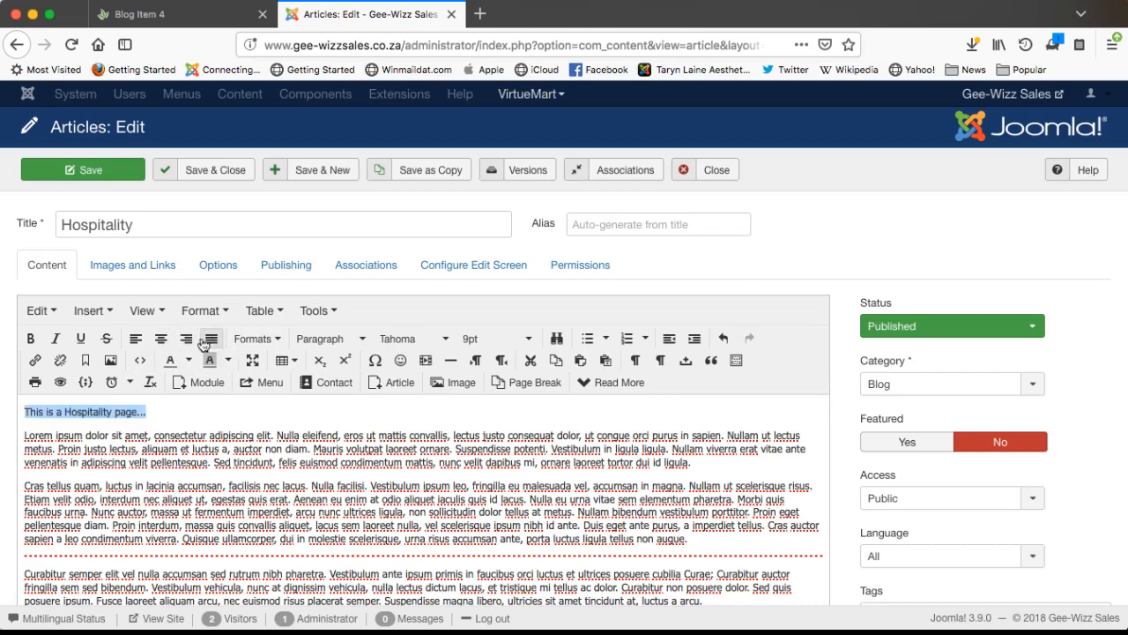
pyautogui.click(136, 341)
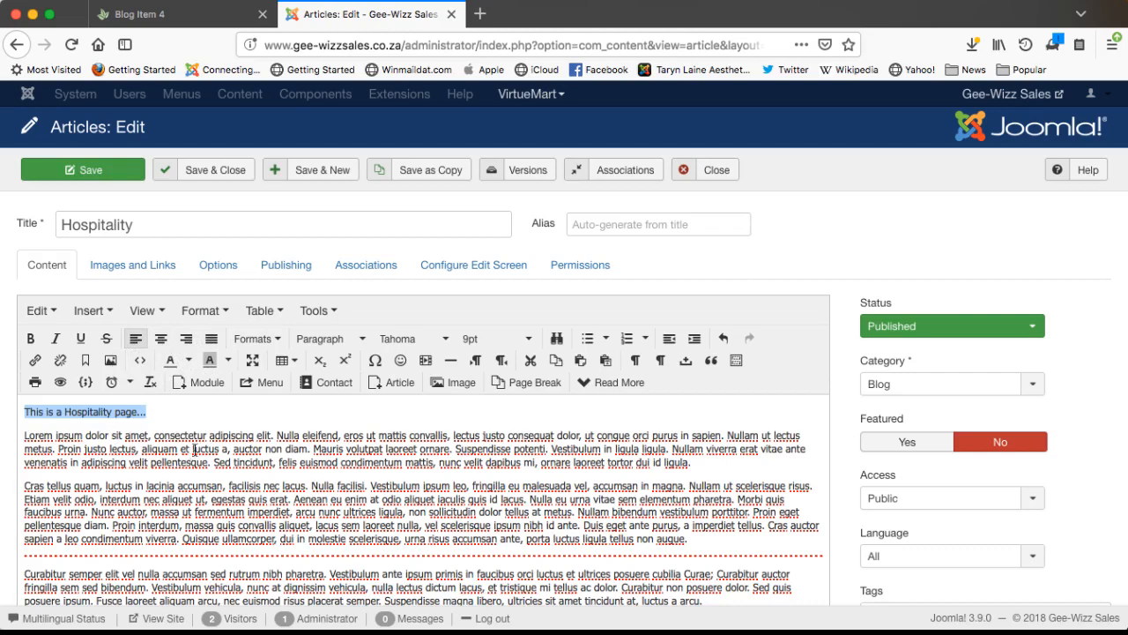
pyautogui.click(182, 449)
# - Justify the first Lorem paragraph and select the whole opening line
pyautogui.moveTo(24, 435); pyautogui.dragTo(696, 465)
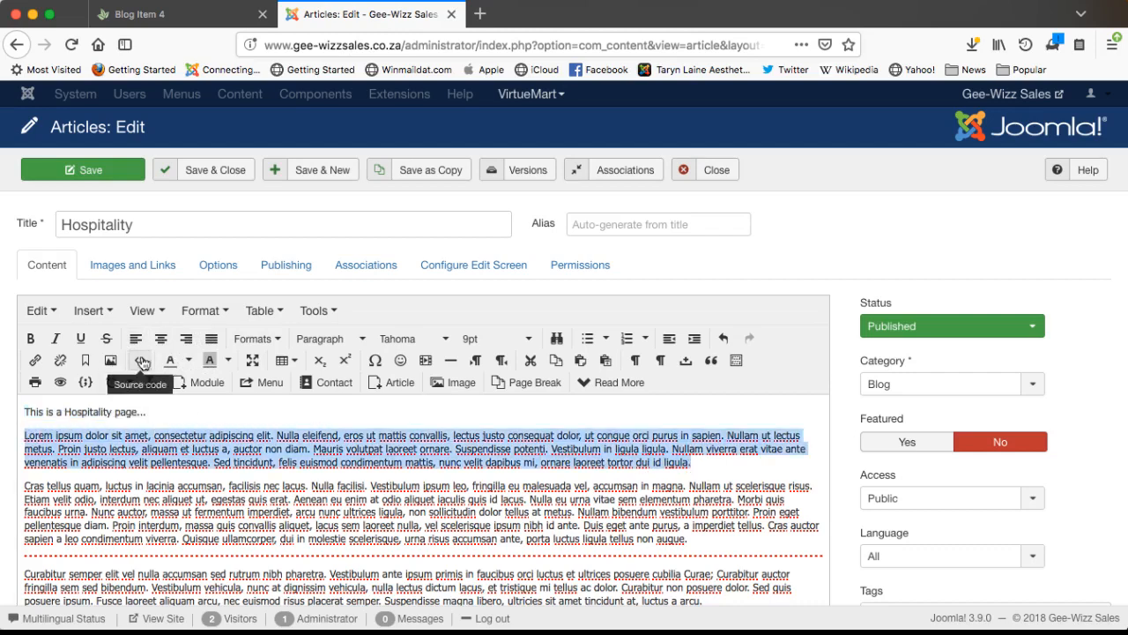
pyautogui.click(211, 338)
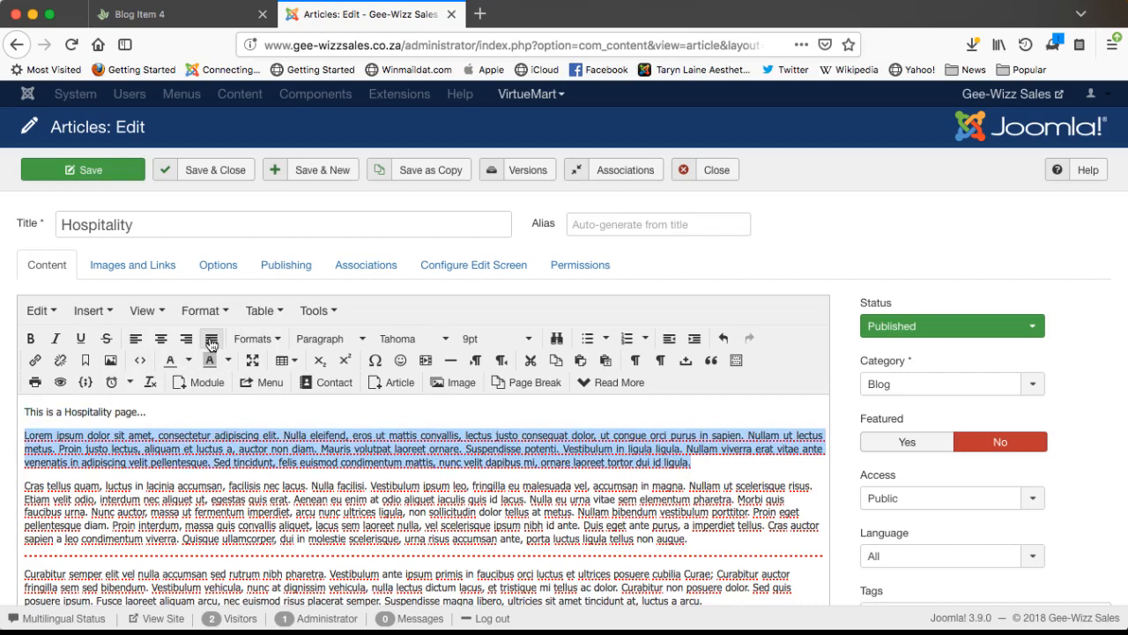
pyautogui.click(802, 458)
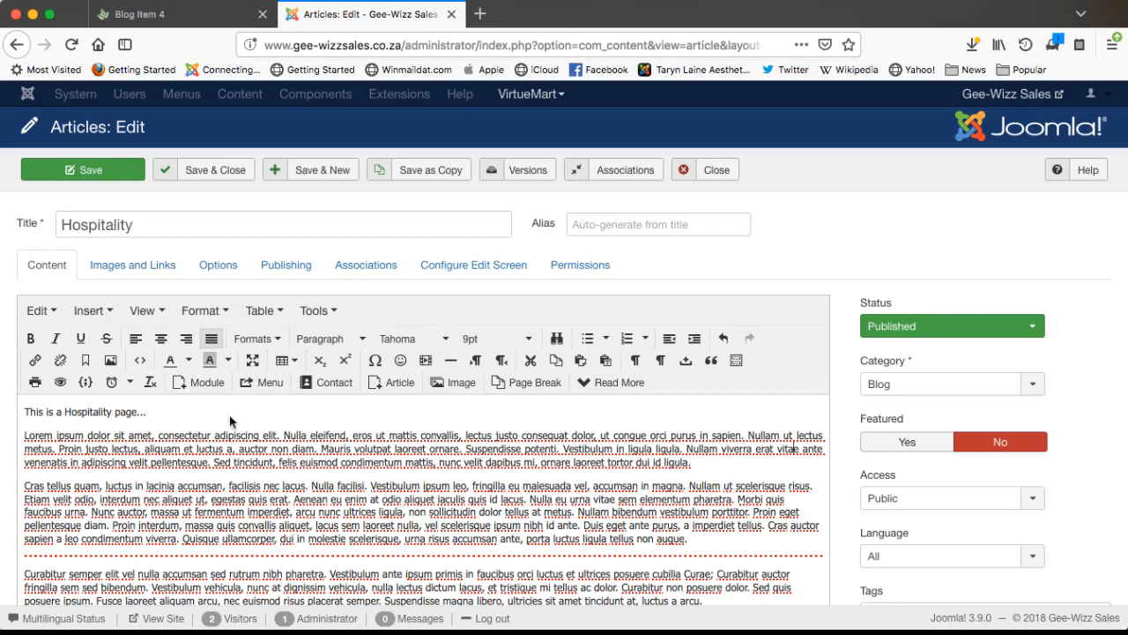
pyautogui.tripleClick(90, 410)
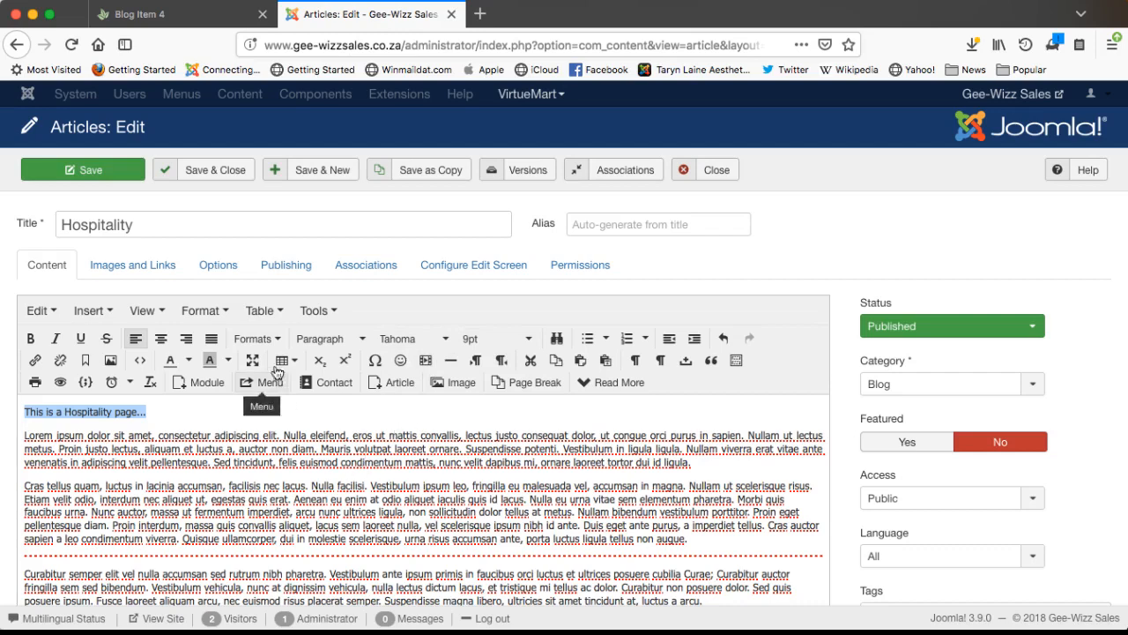
# - Try Heading 2 and Heading 3 on the opening line, settling on Heading 1
pyautogui.click(336, 340)
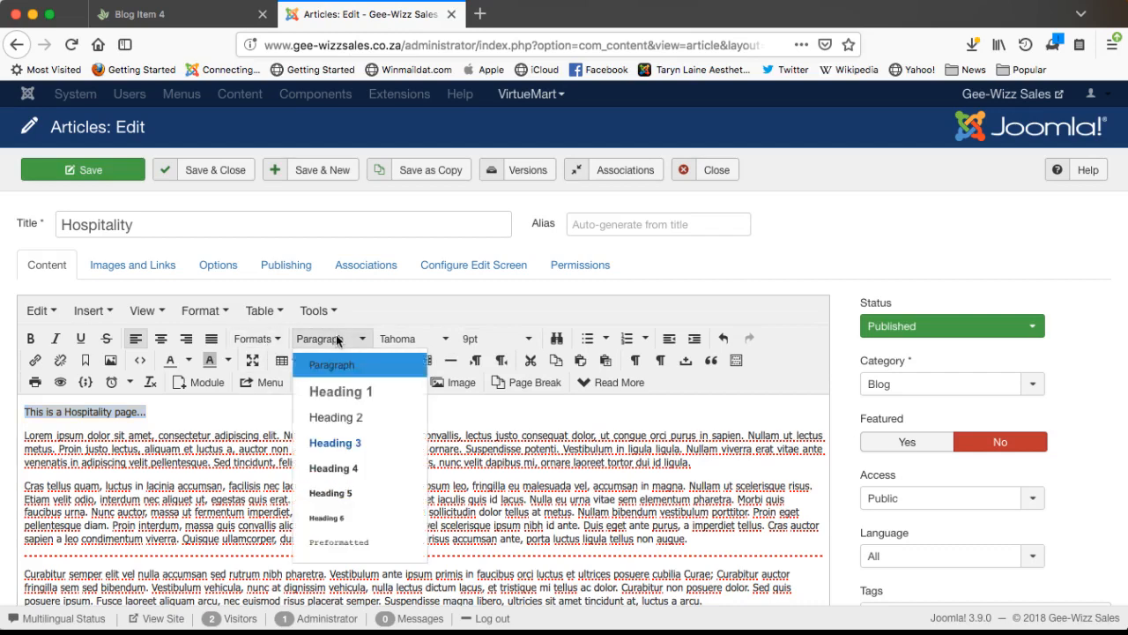
pyautogui.click(338, 391)
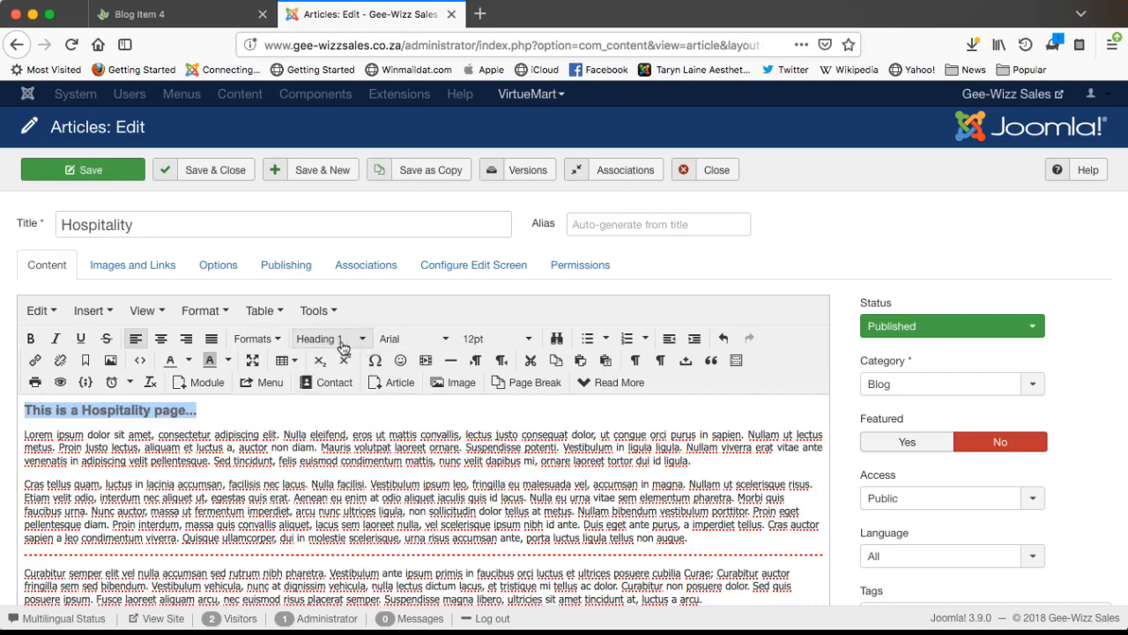
pyautogui.click(326, 338)
pyautogui.click(322, 418)
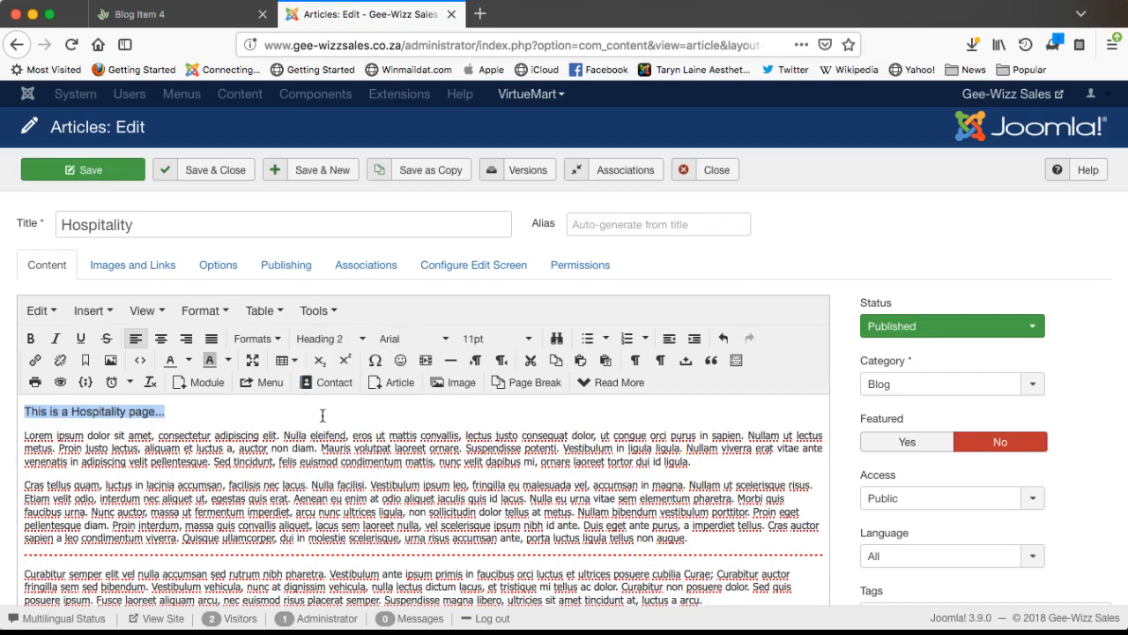
pyautogui.click(326, 338)
pyautogui.click(340, 446)
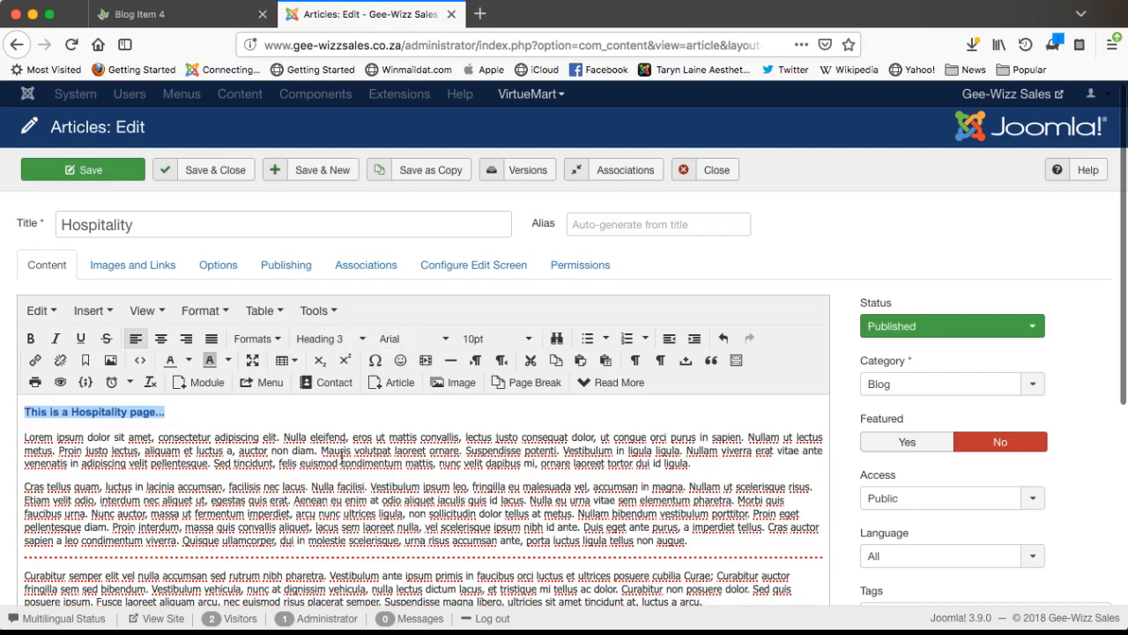
pyautogui.click(338, 343)
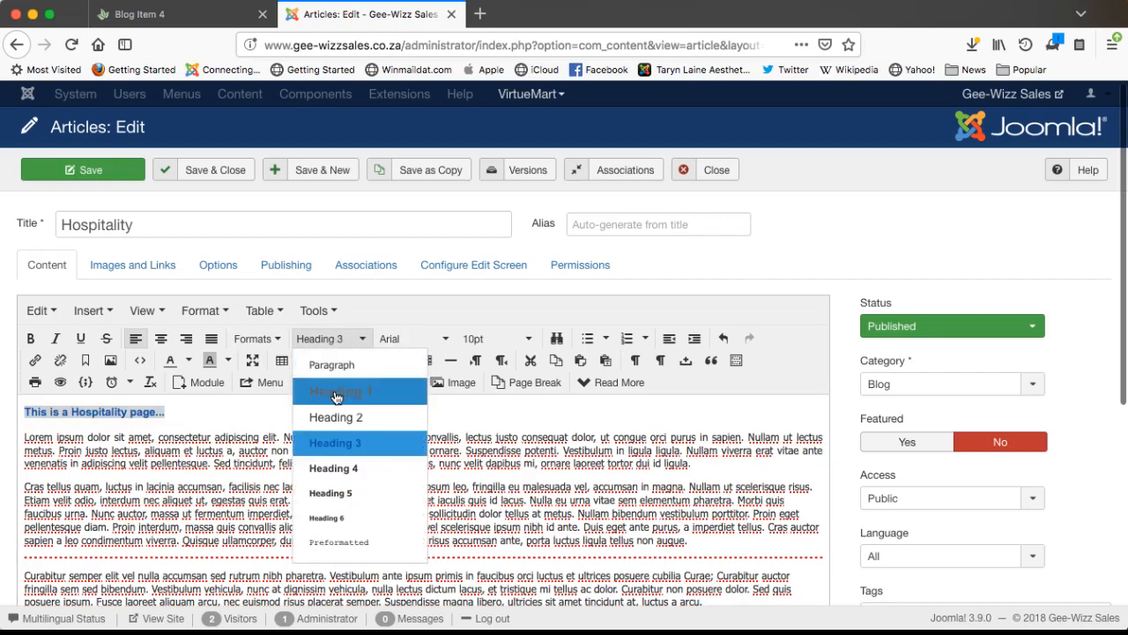
pyautogui.click(336, 398)
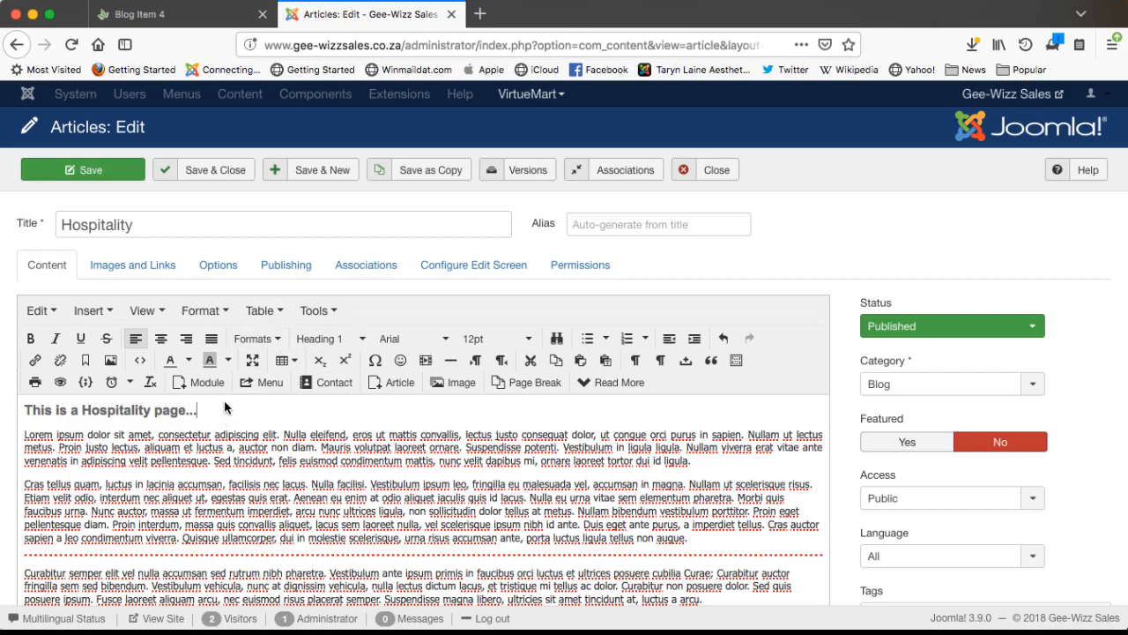
pyautogui.click(350, 557)
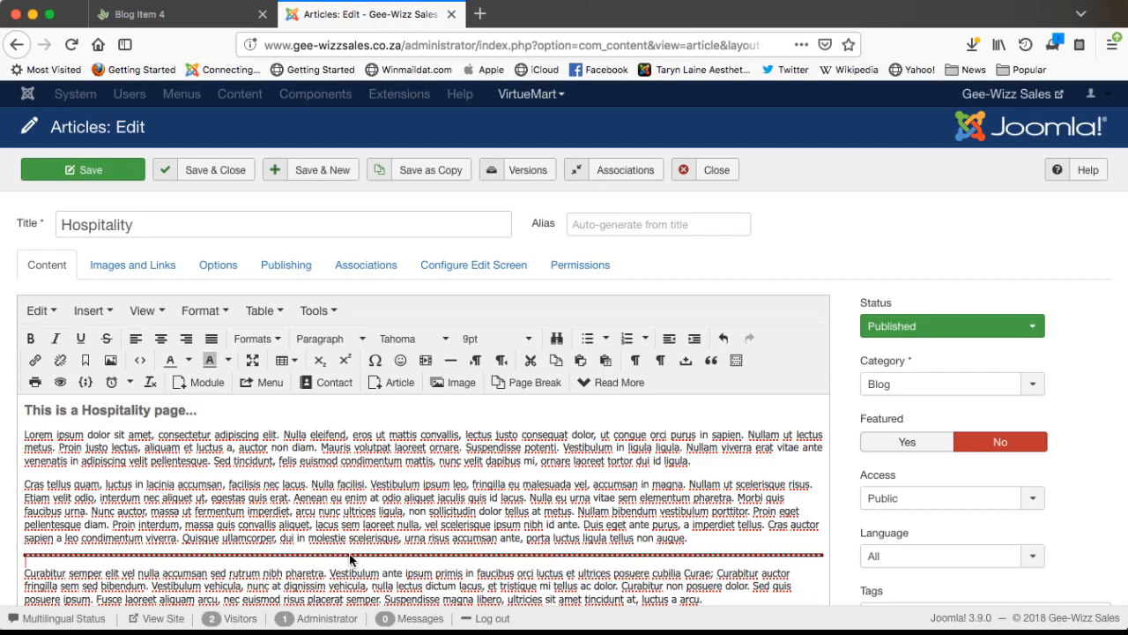
# - Delete the old dotted Read More break and insert a new one after the first Lorem paragraph
pyautogui.press('BackSpace')
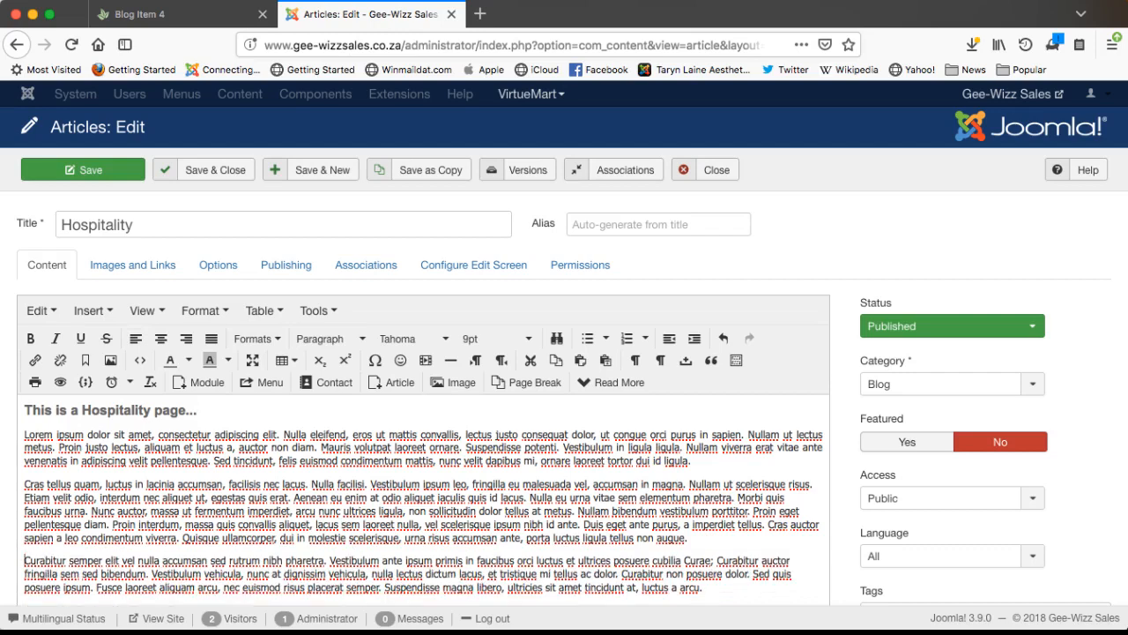
pyautogui.click(711, 467)
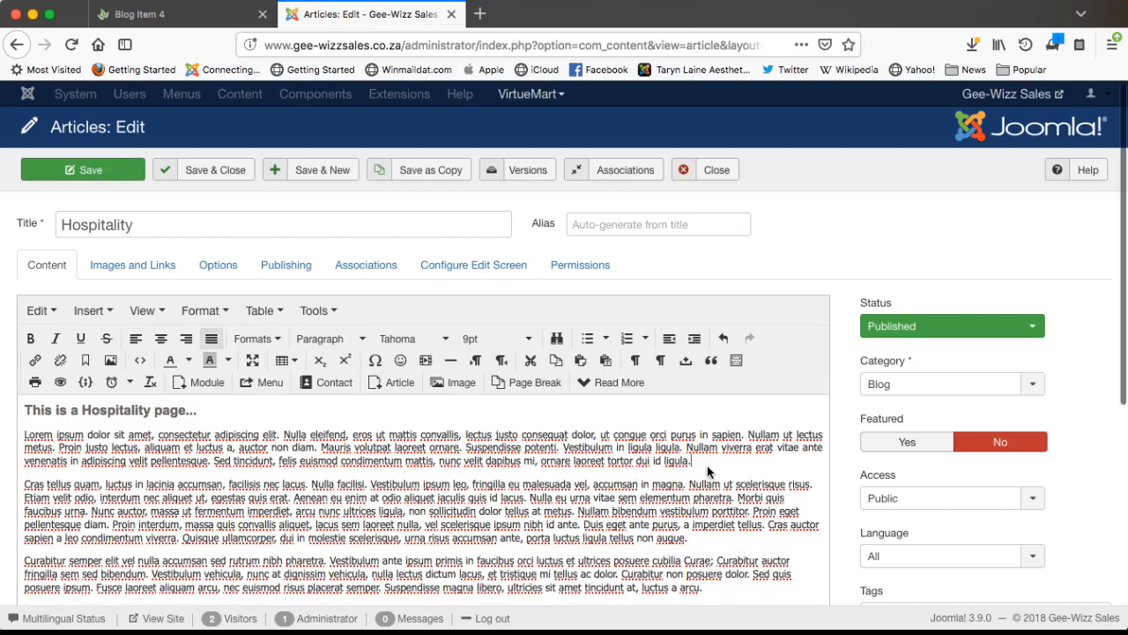
pyautogui.click(617, 384)
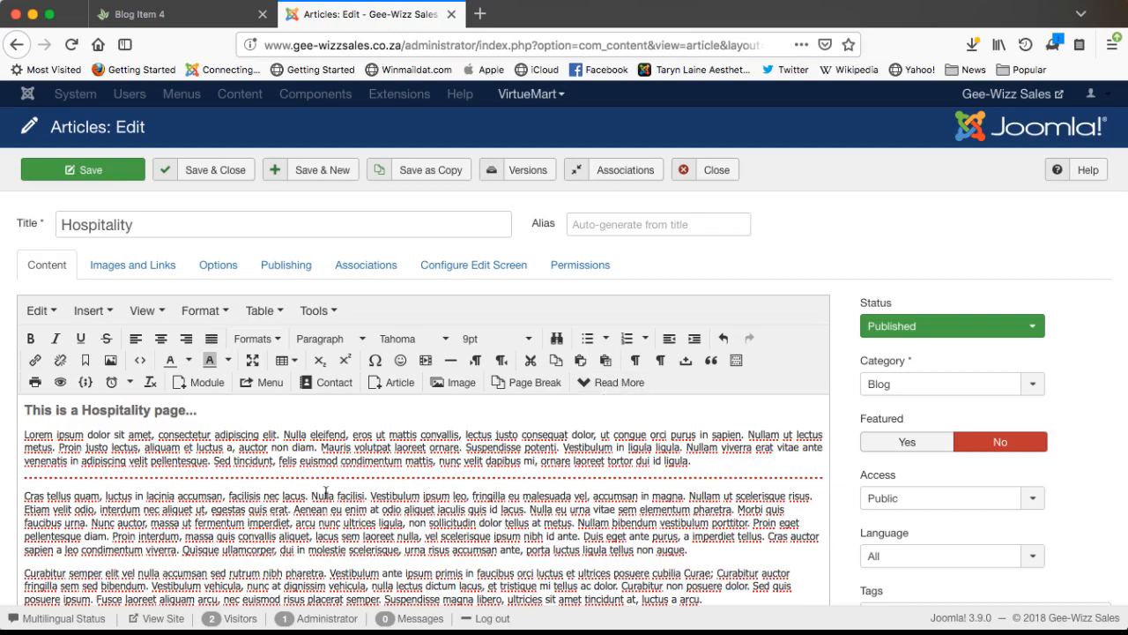
pyautogui.click(296, 459)
# - In Images and Links, upload bath.jpg from the computer and insert it as the Intro Image
pyautogui.click(138, 269)
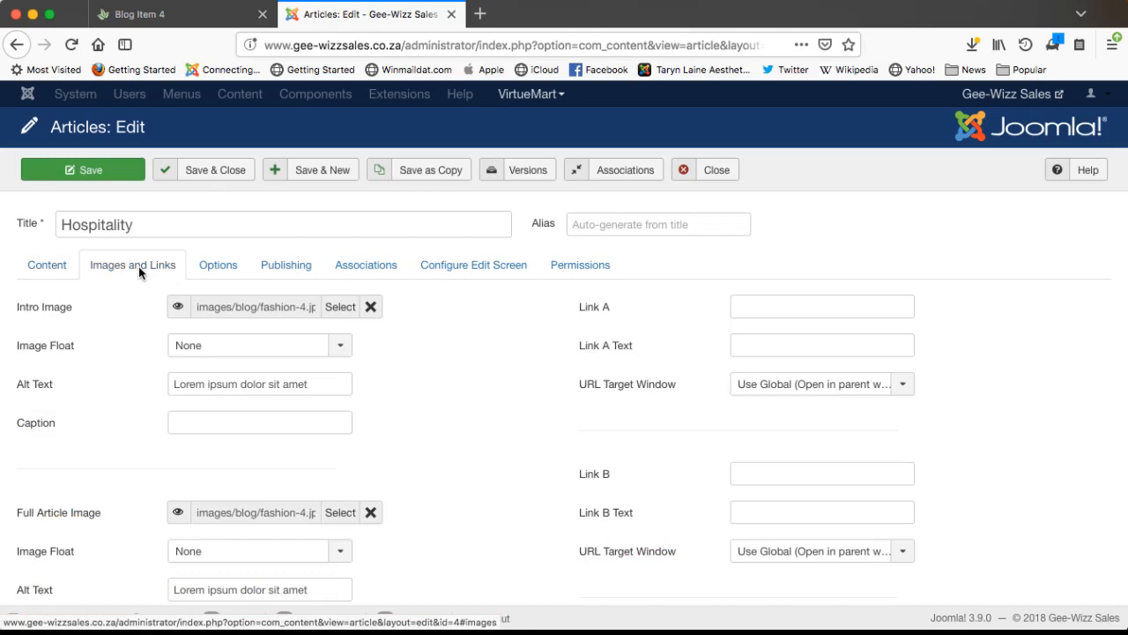
pyautogui.moveTo(44, 313)
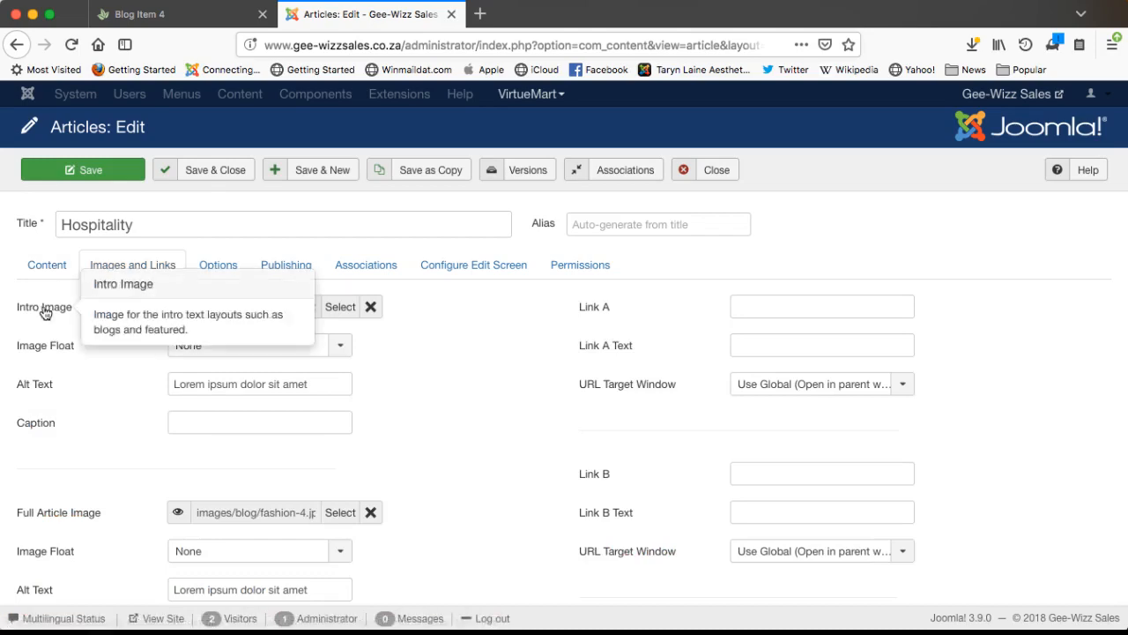
pyautogui.click(343, 310)
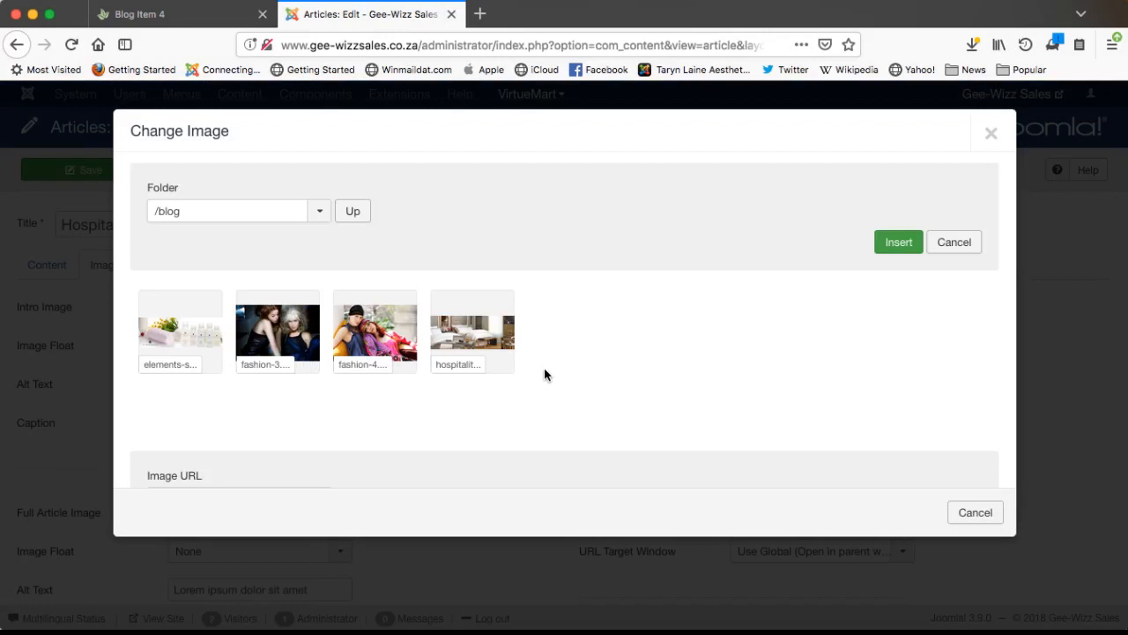
pyautogui.scroll(-3, 600, 374)
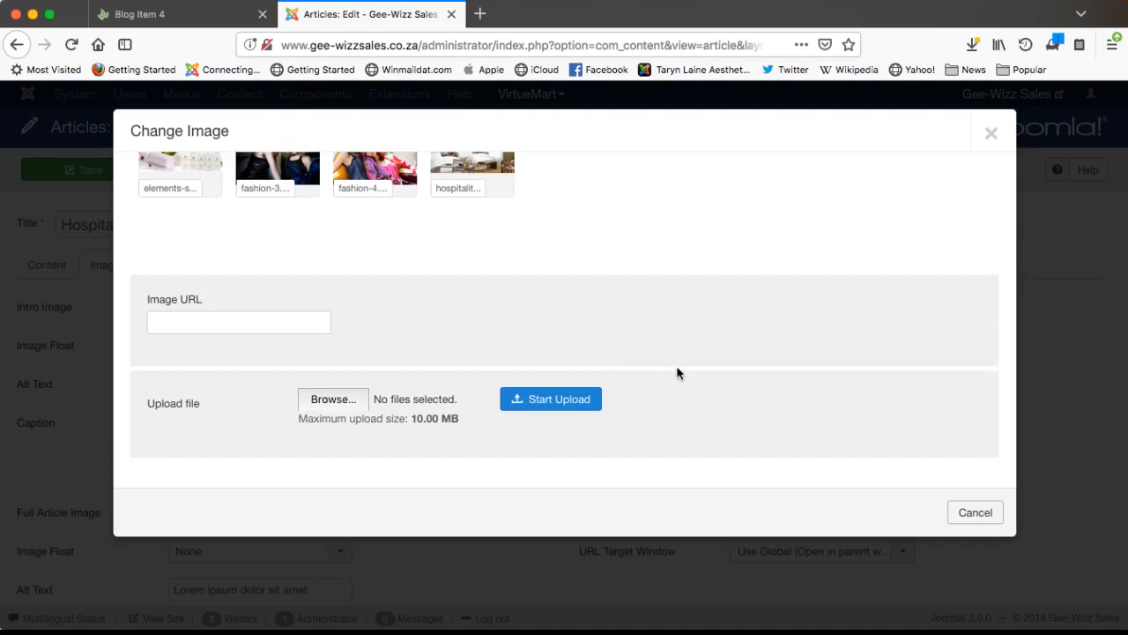
pyautogui.scroll(3, 677, 373)
pyautogui.scroll(-3, 679, 372)
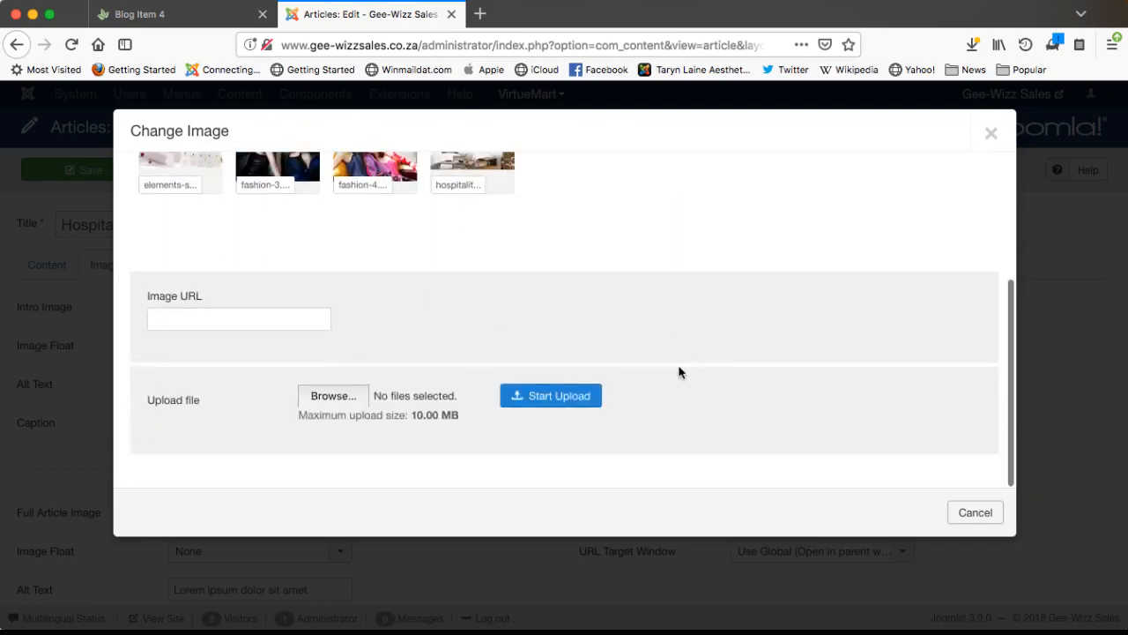
pyautogui.click(331, 397)
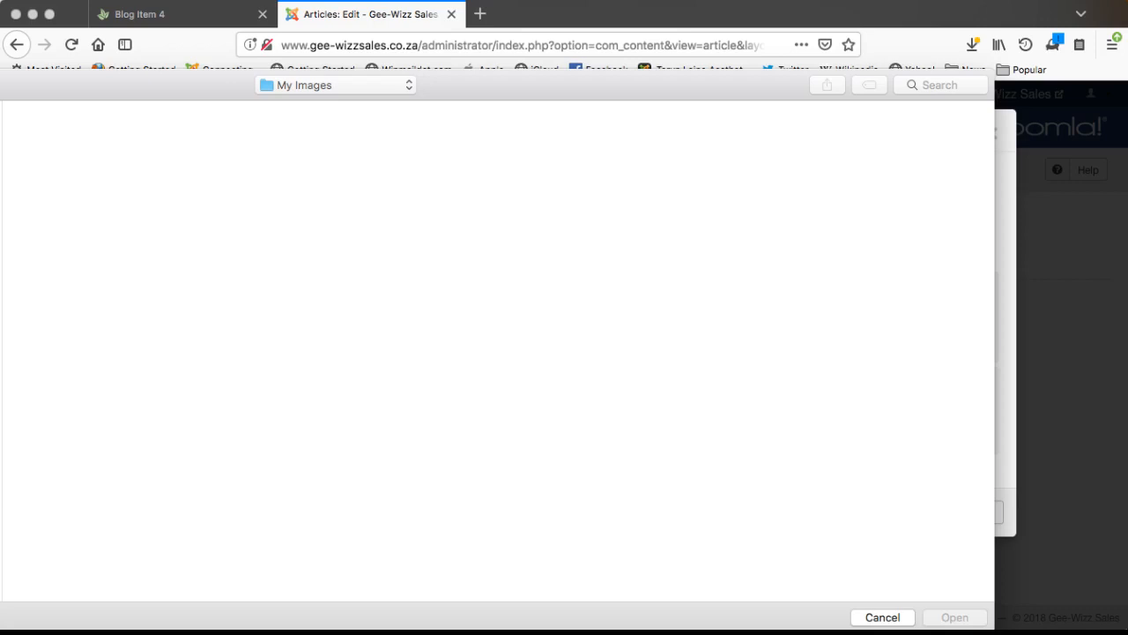
pyautogui.doubleClick(1, 153)
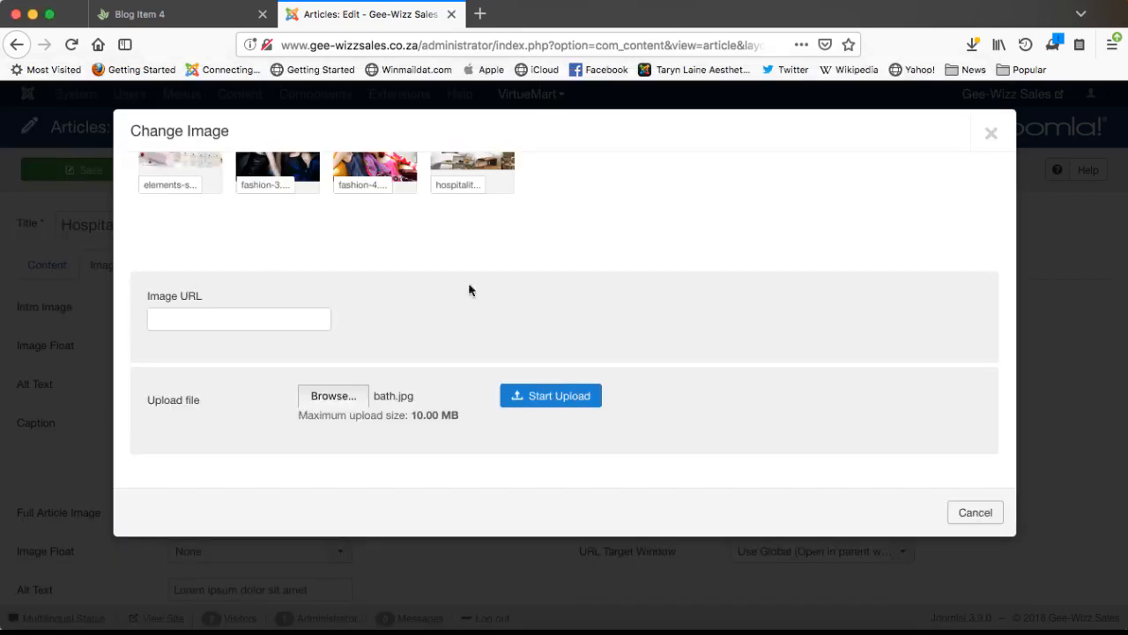
pyautogui.click(552, 398)
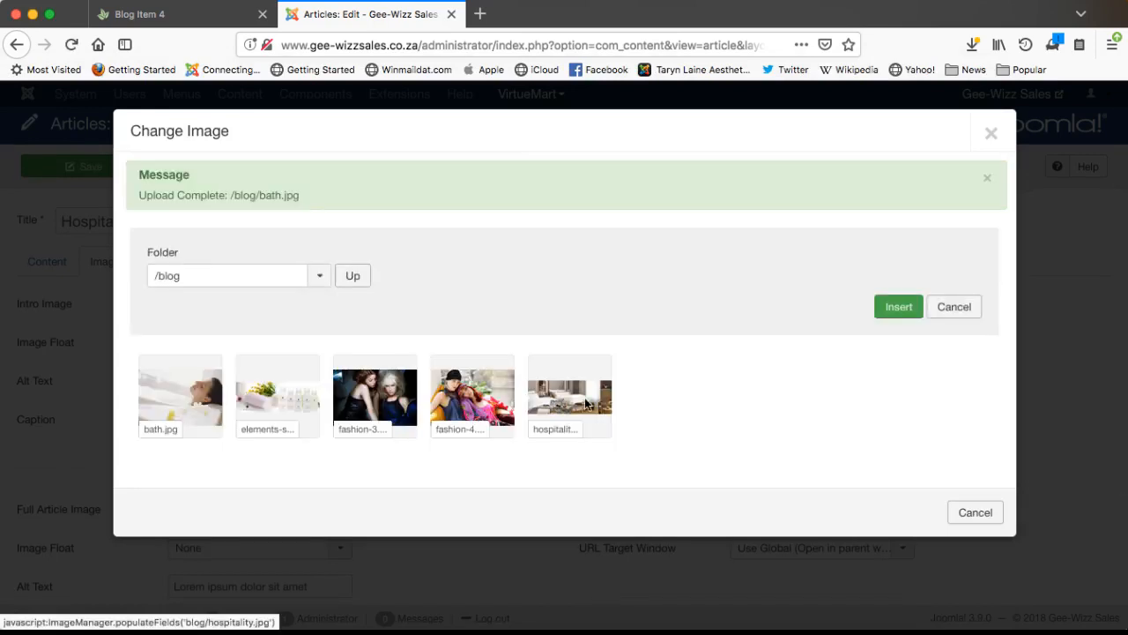
pyautogui.click(179, 398)
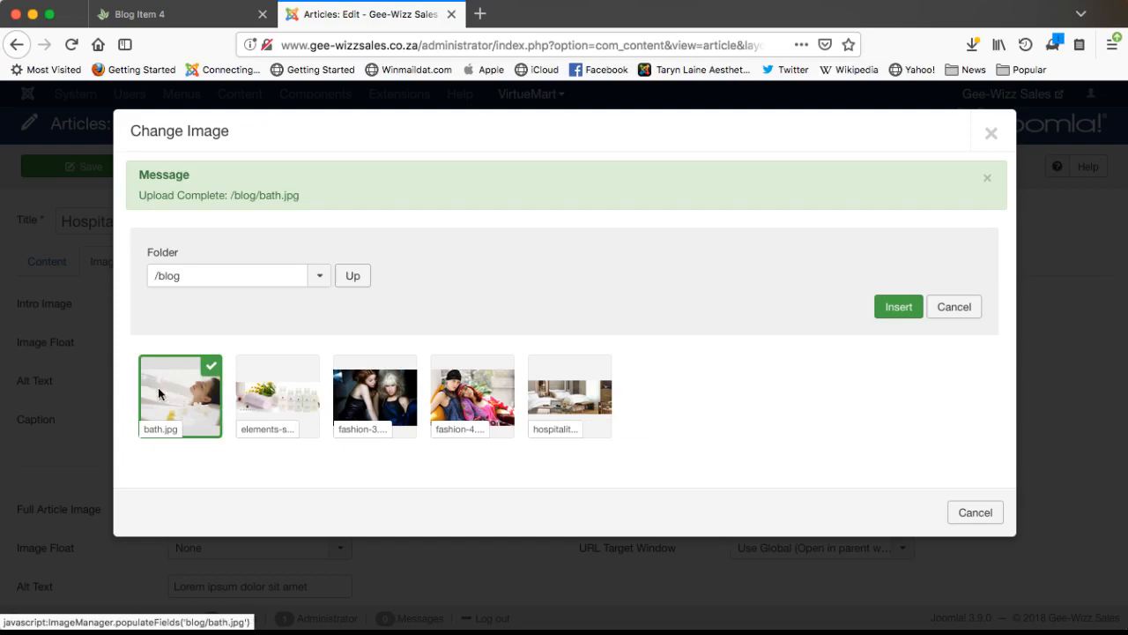
pyautogui.click(900, 306)
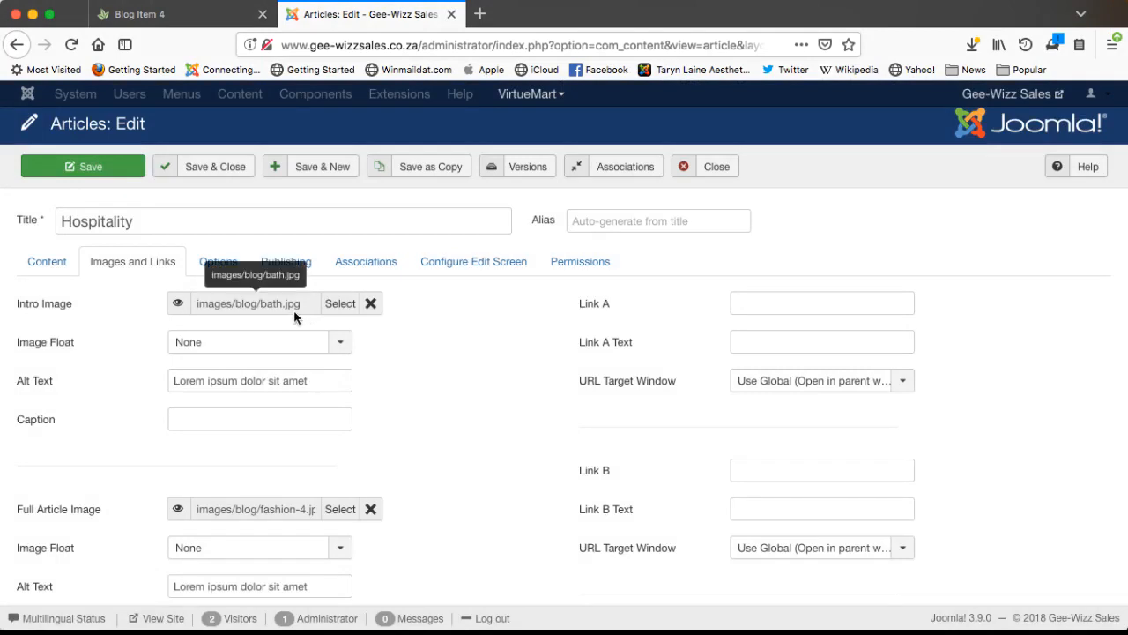
# - Insert hospitality.jpg from the /blog folder as the Full Article Image
pyautogui.scroll(-3, 424, 432)
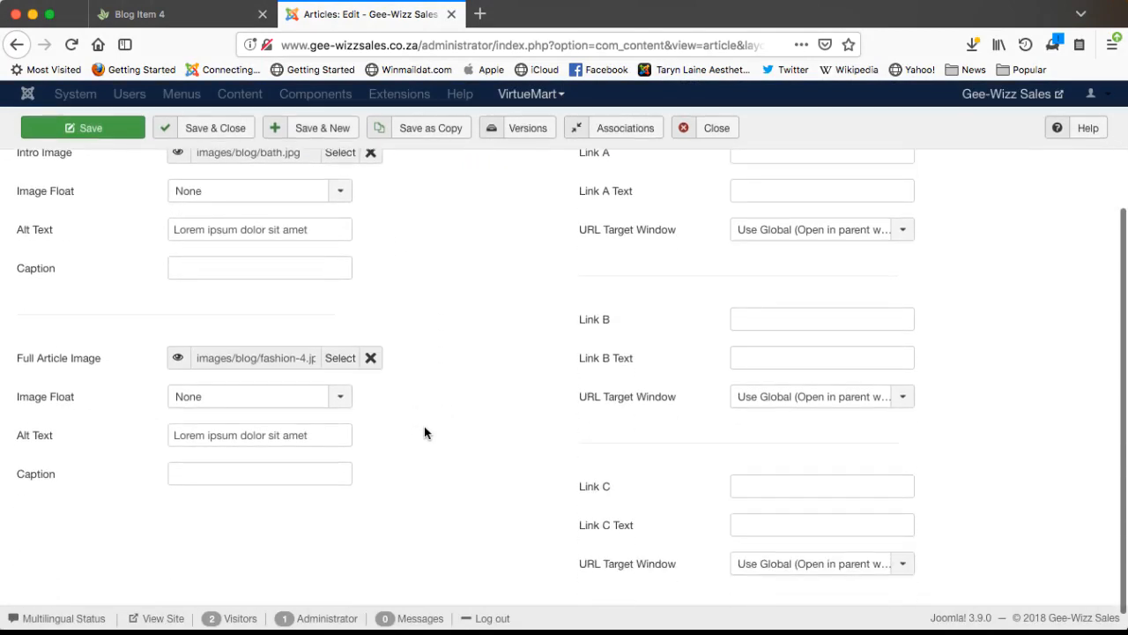
pyautogui.click(339, 362)
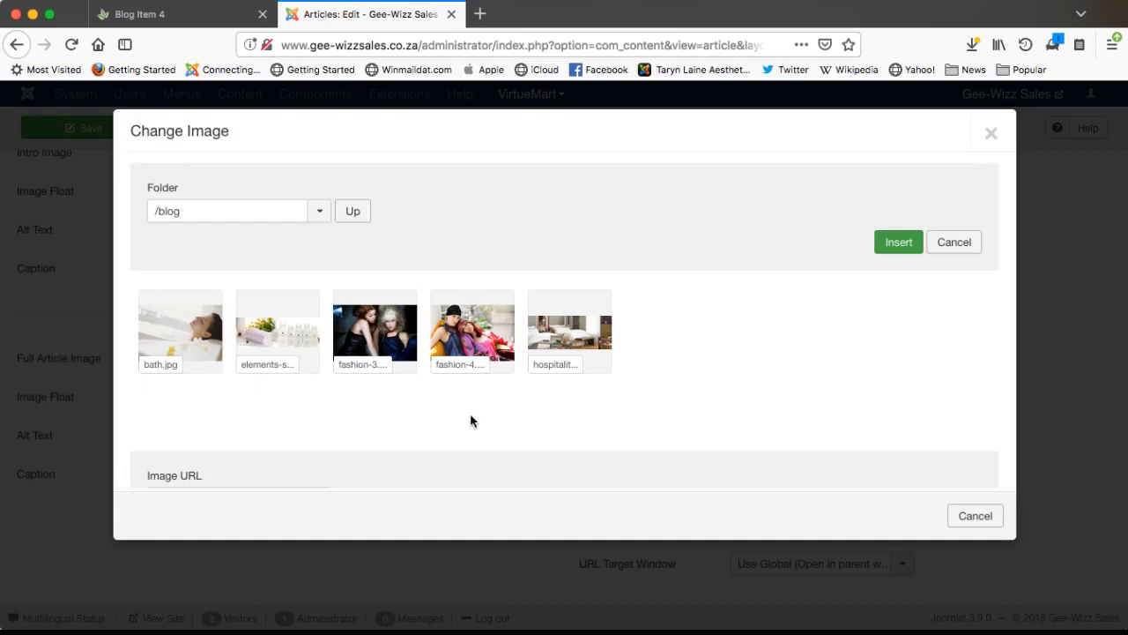
pyautogui.click(572, 342)
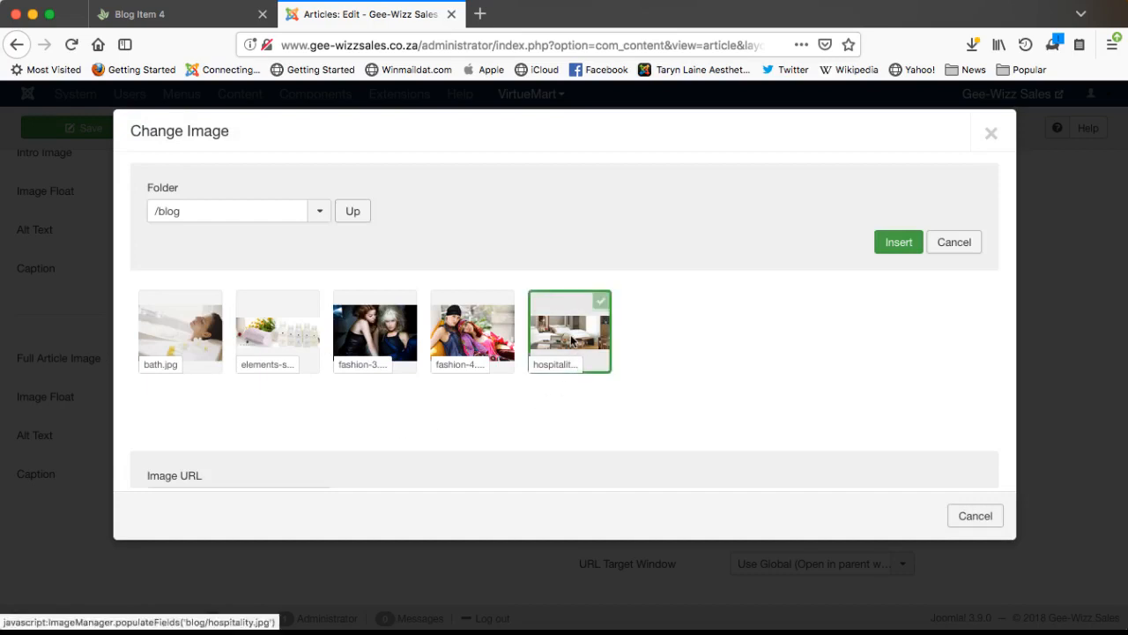
pyautogui.click(901, 239)
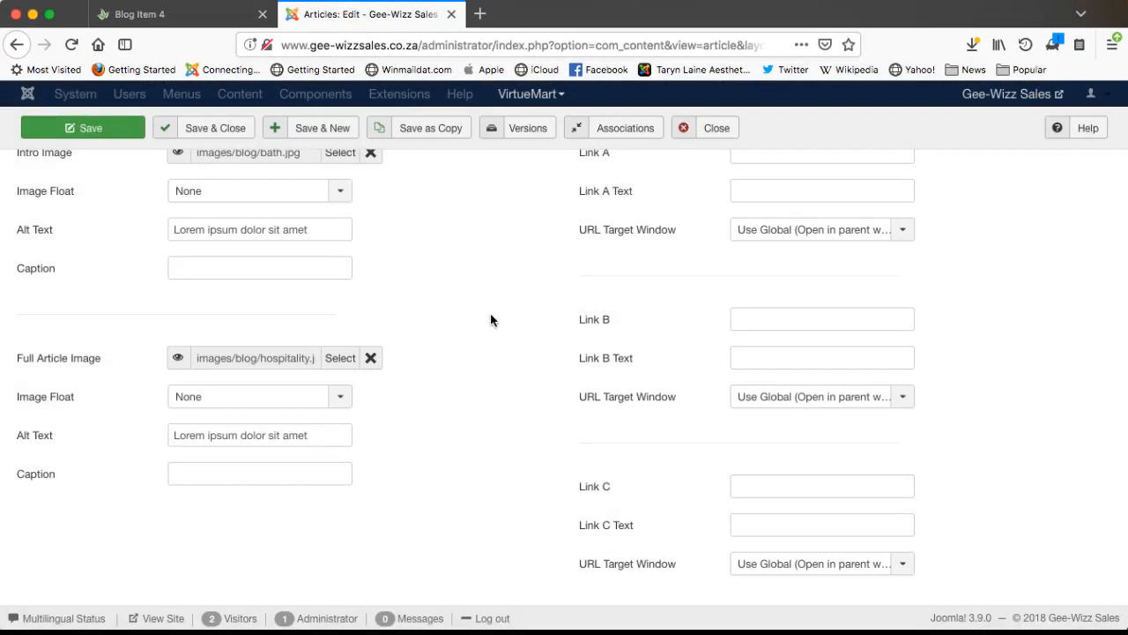
pyautogui.scroll(3, 420, 329)
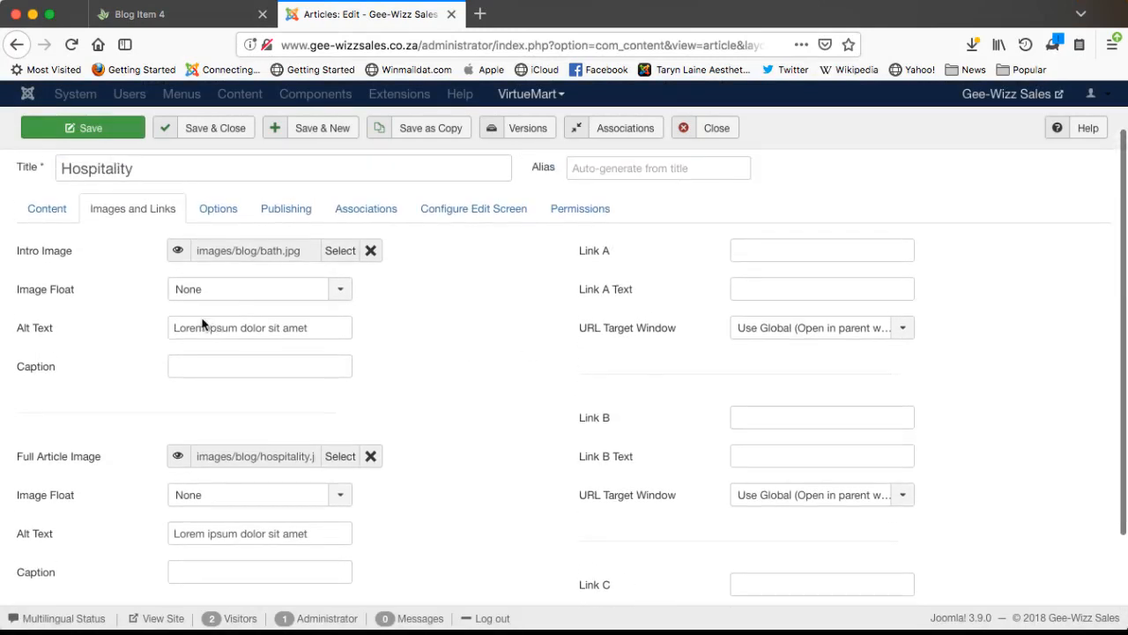
# - Change the Intro Image alt text to 'Hospitality' and save the article
pyautogui.tripleClick(203, 330)
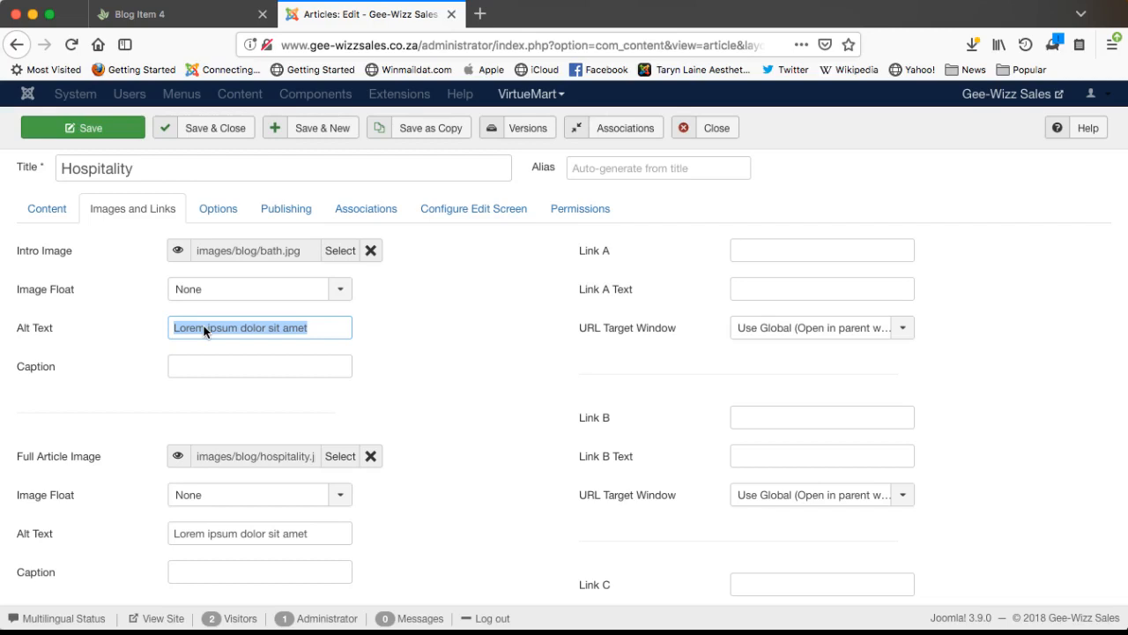
pyautogui.write('Hos')
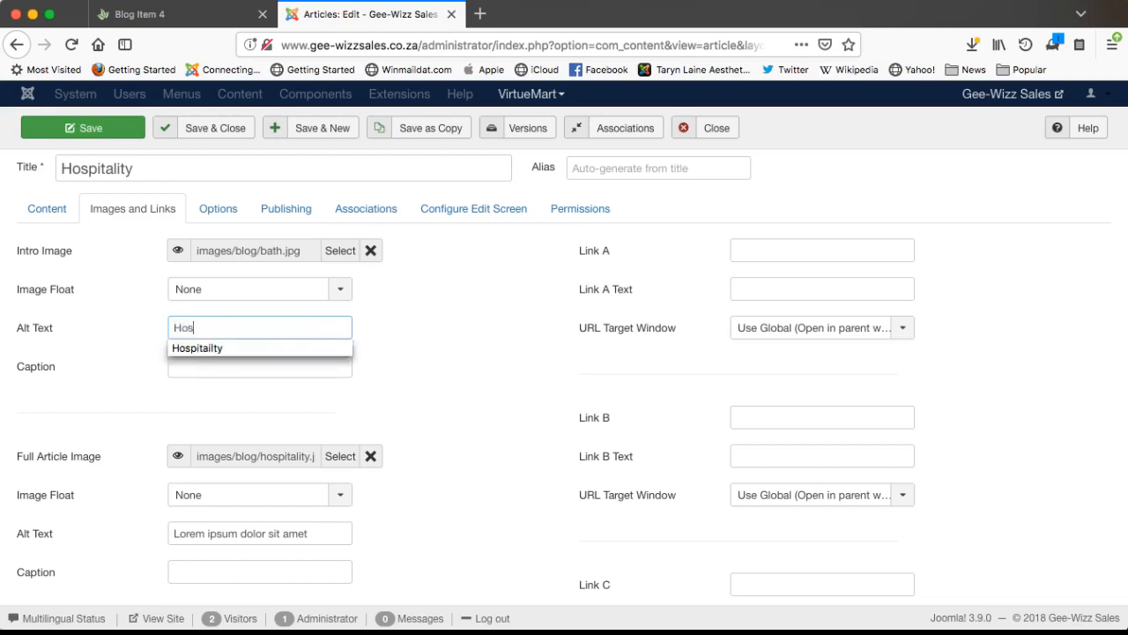
pyautogui.write('pitality')
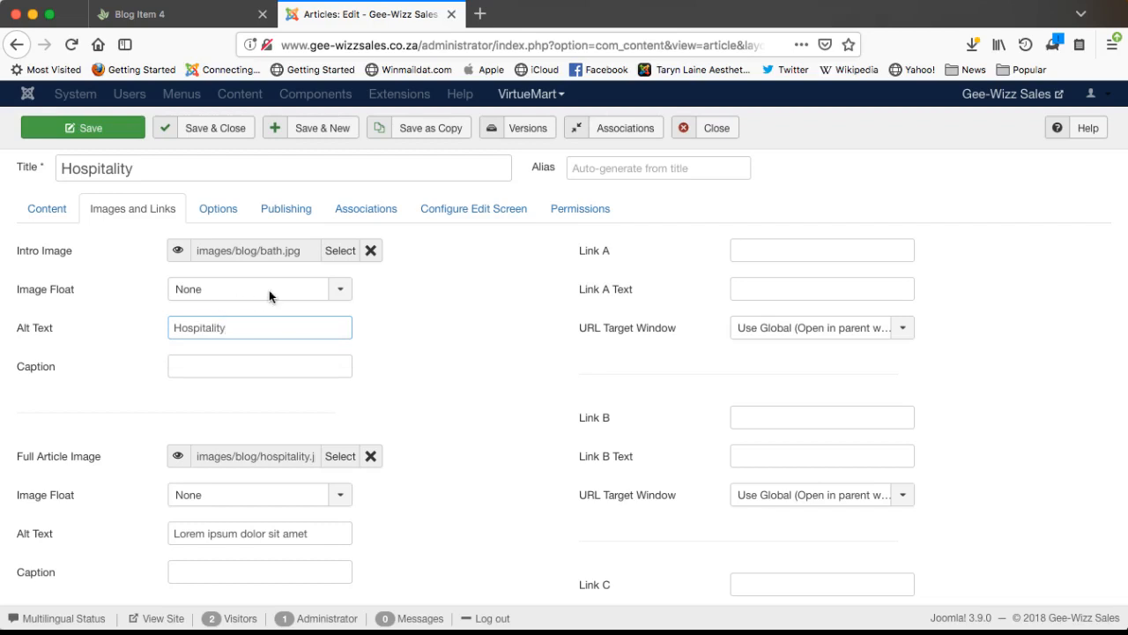
pyautogui.click(86, 129)
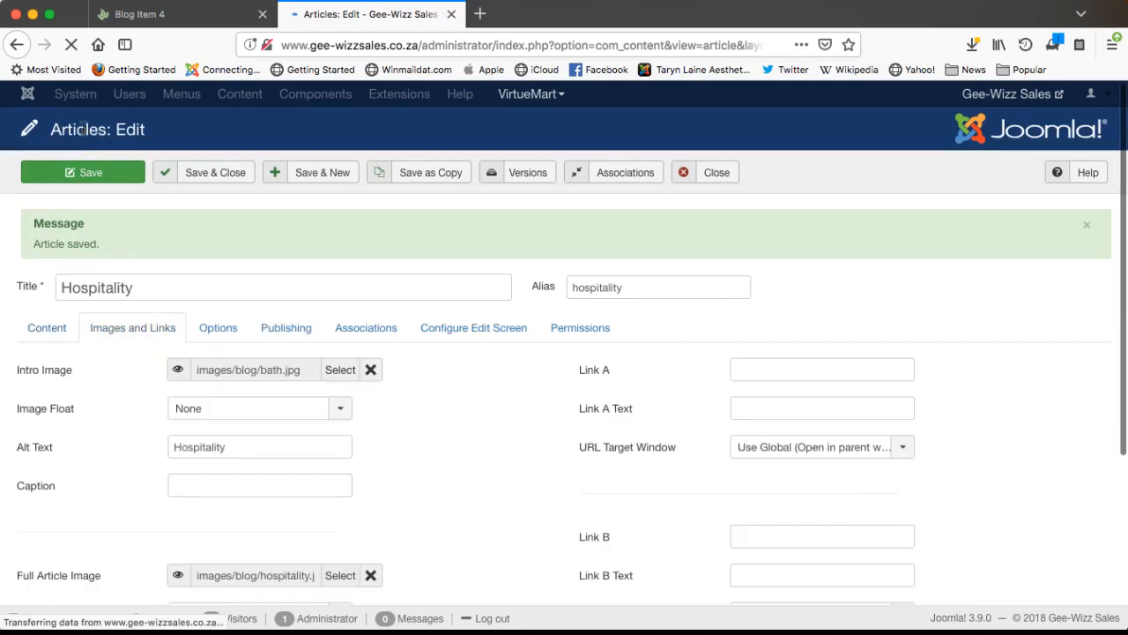
pyautogui.click(158, 16)
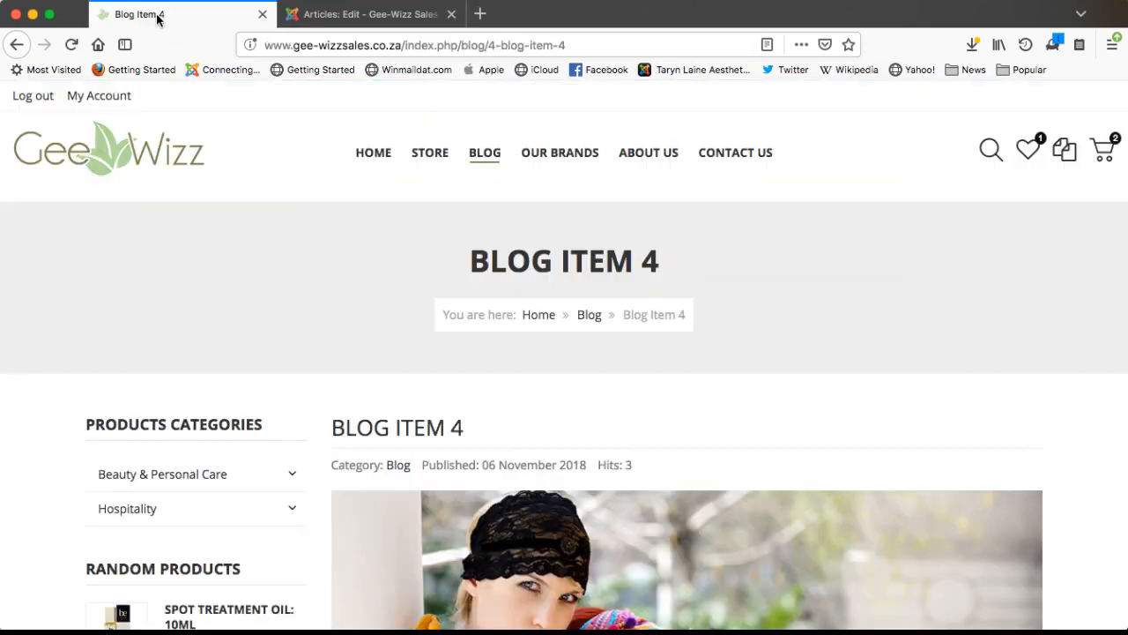
# - Reload the live post to review the Hospitality heading and text, then return to the Blog listing
pyautogui.click(71, 44)
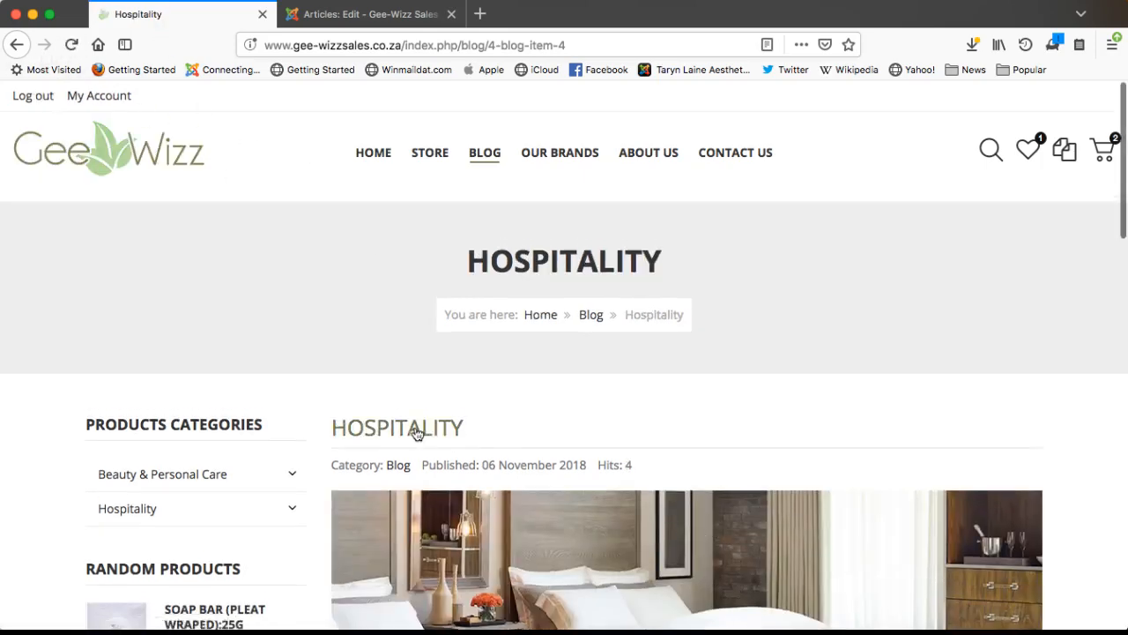
pyautogui.scroll(-5, 599, 453)
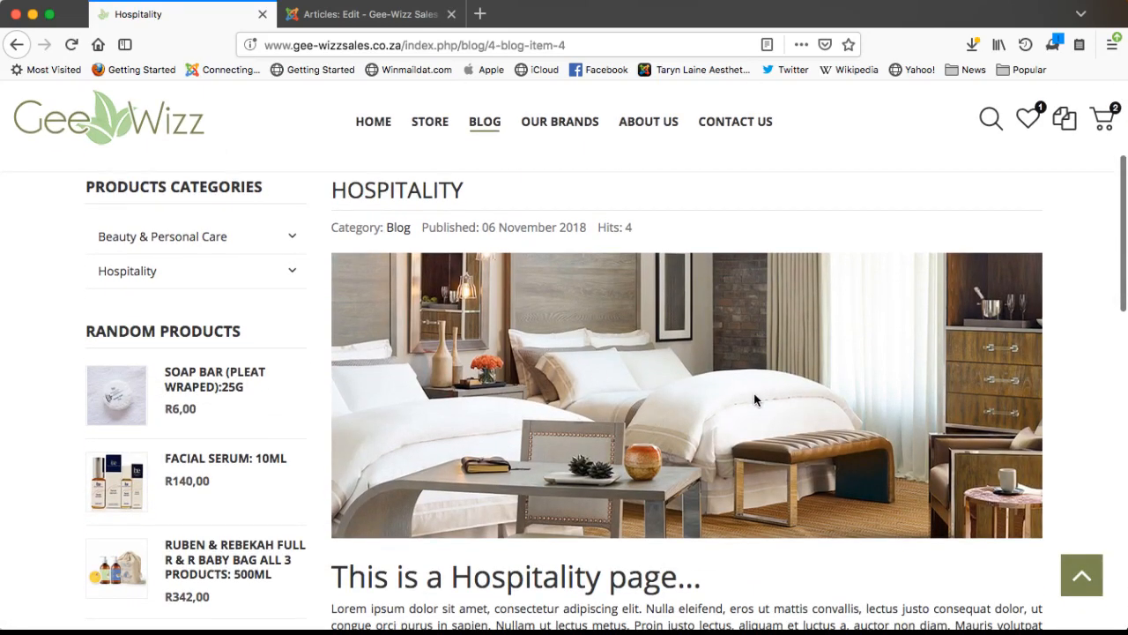
pyautogui.scroll(-5, 753, 397)
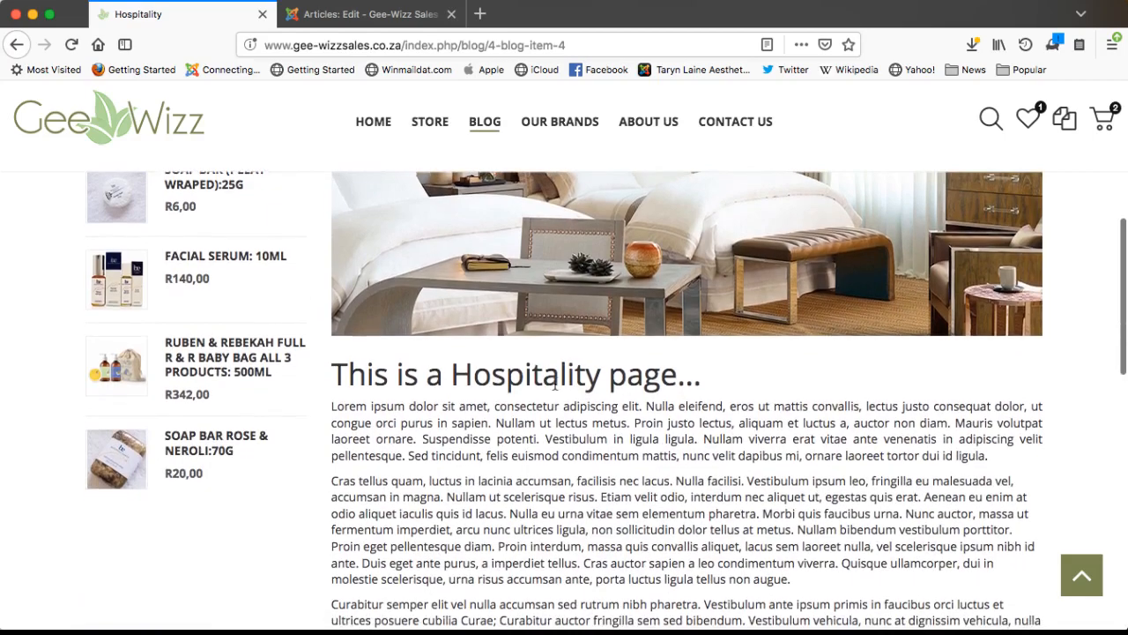
pyautogui.moveTo(701, 381); pyautogui.dragTo(322, 393)
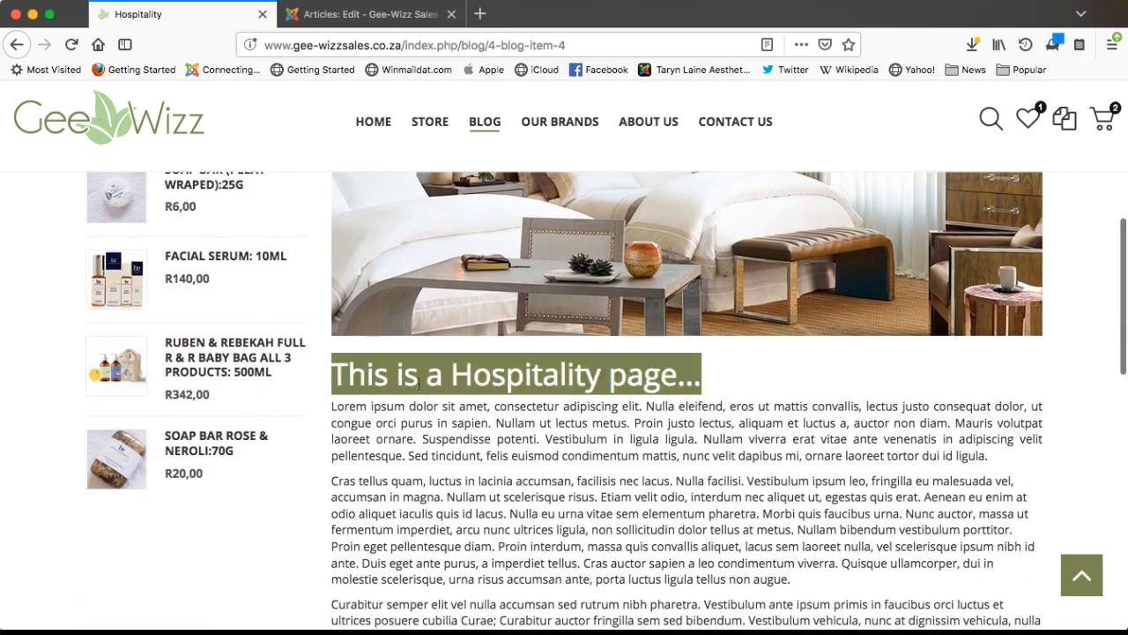
pyautogui.scroll(-15, 515, 401)
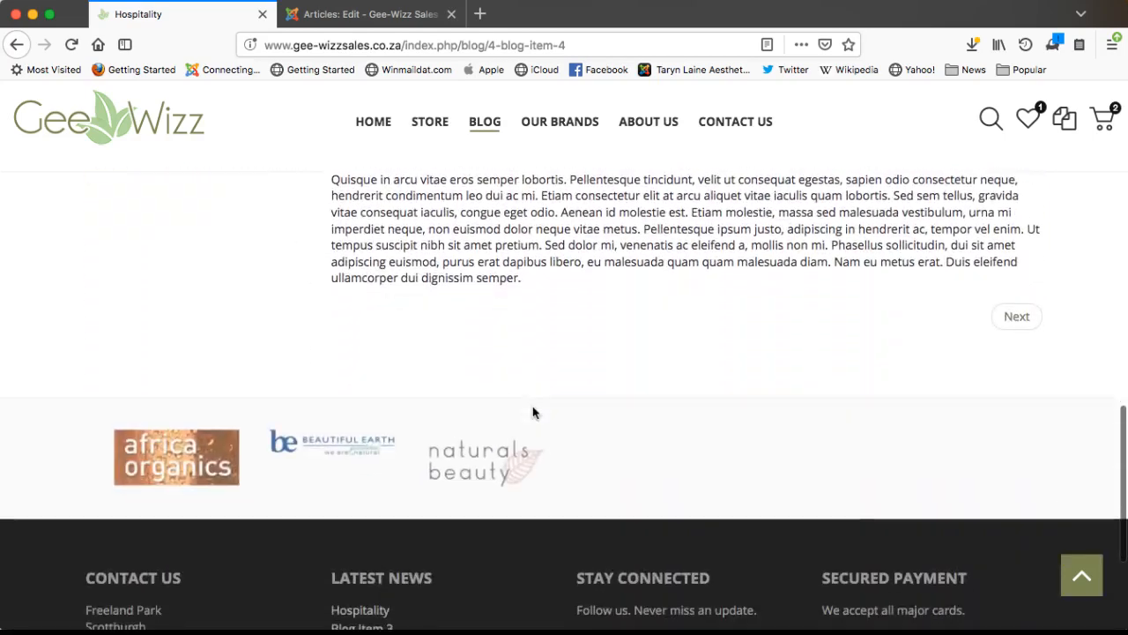
pyautogui.scroll(20, 533, 412)
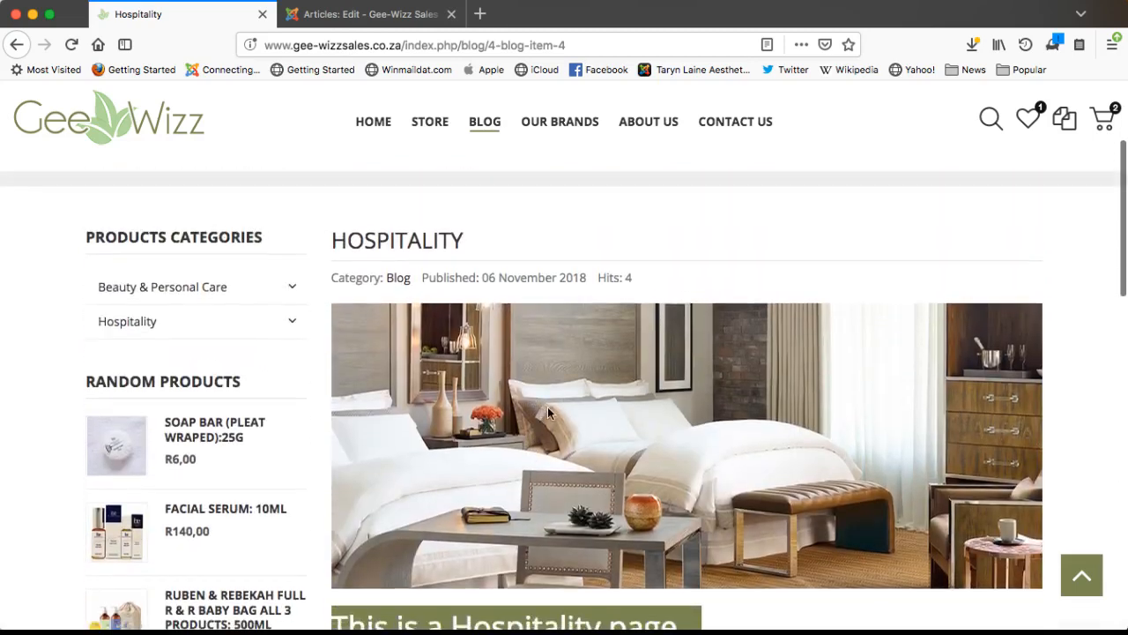
pyautogui.click(754, 622)
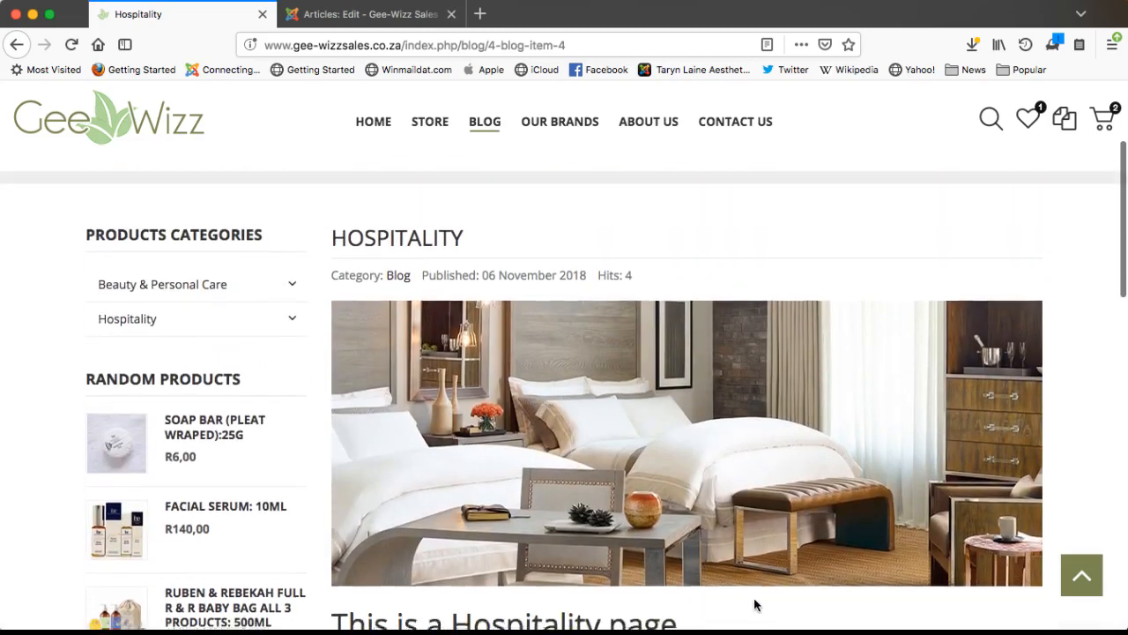
pyautogui.scroll(-3, 756, 605)
pyautogui.scroll(5, 661, 398)
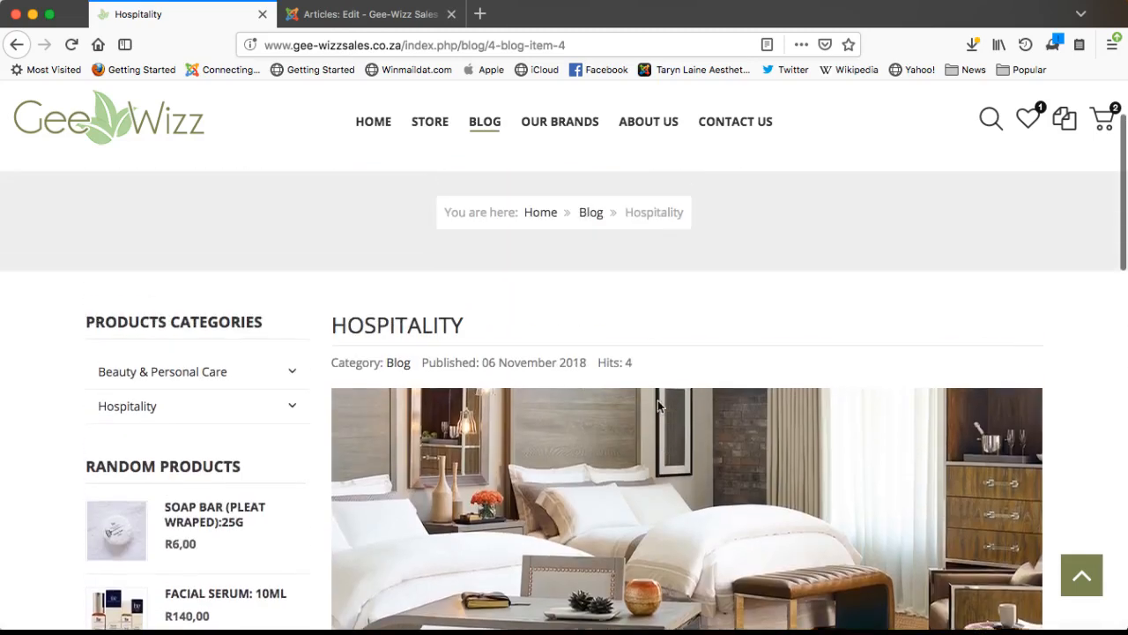
pyautogui.click(481, 157)
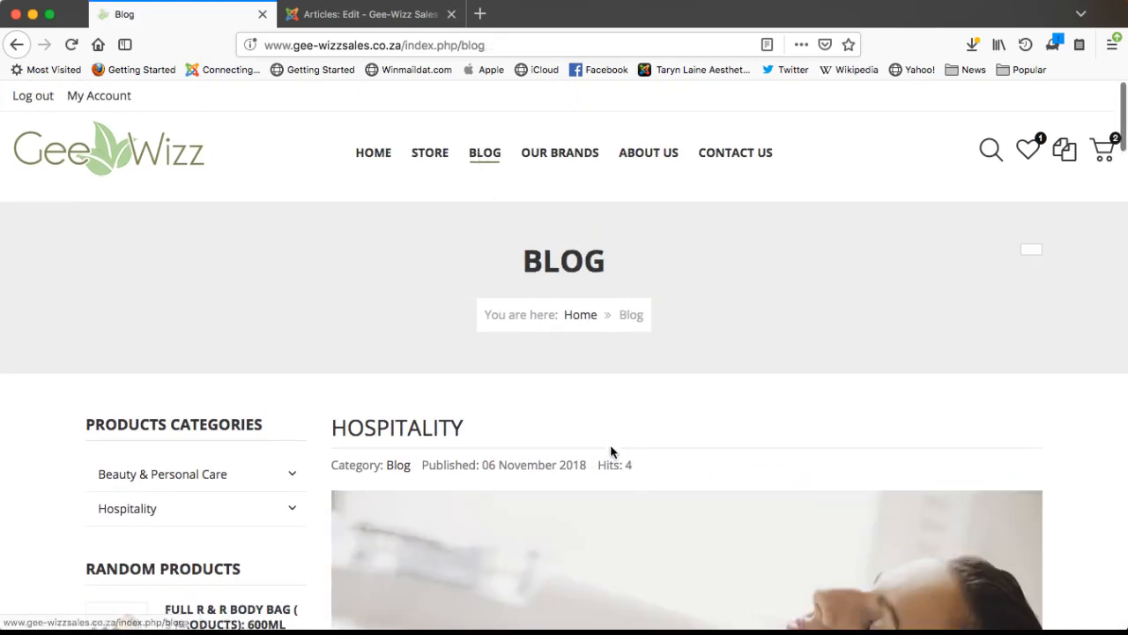
# - Find the Hospitality post on the Blog listing and check its bath intro image
pyautogui.scroll(-2, 610, 448)
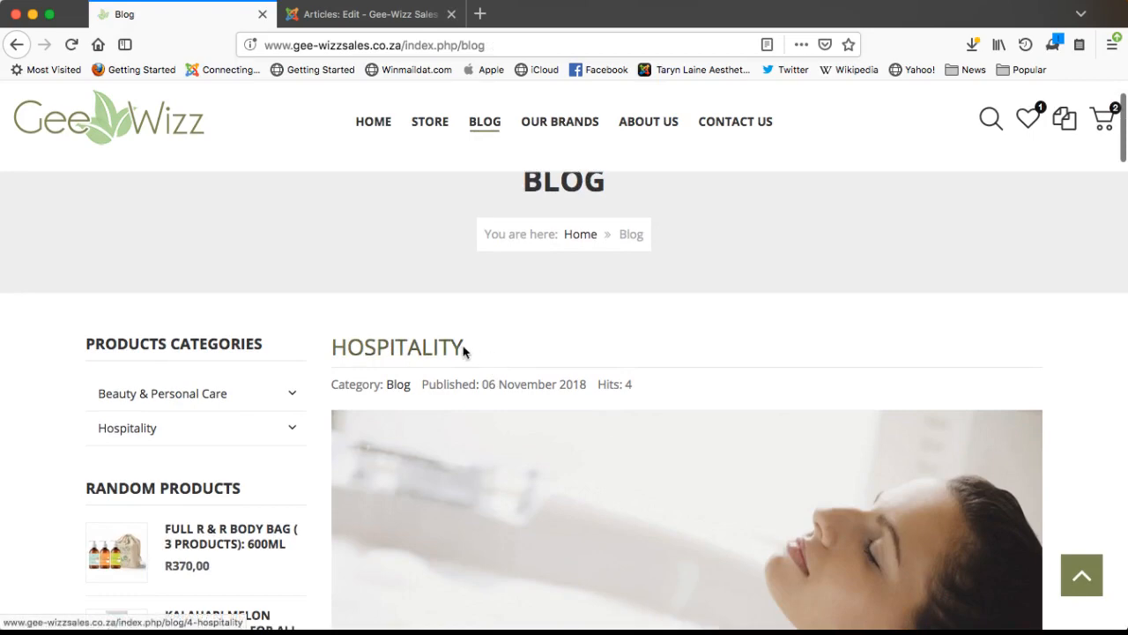
pyautogui.scroll(-2, 493, 350)
pyautogui.scroll(-4, 685, 390)
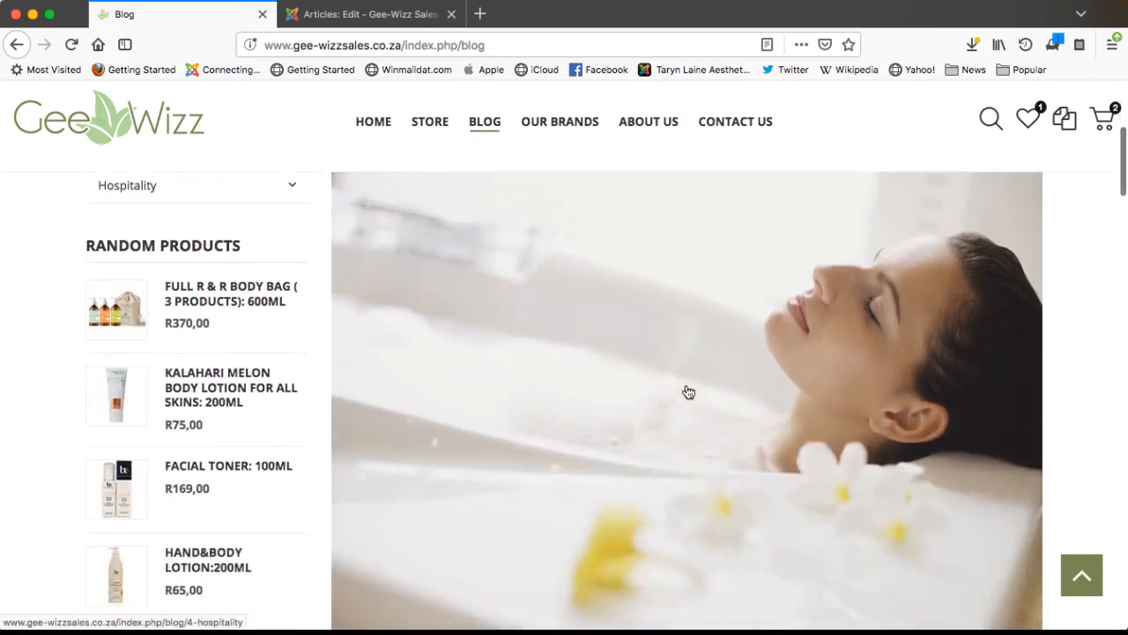
pyautogui.scroll(-6, 719, 423)
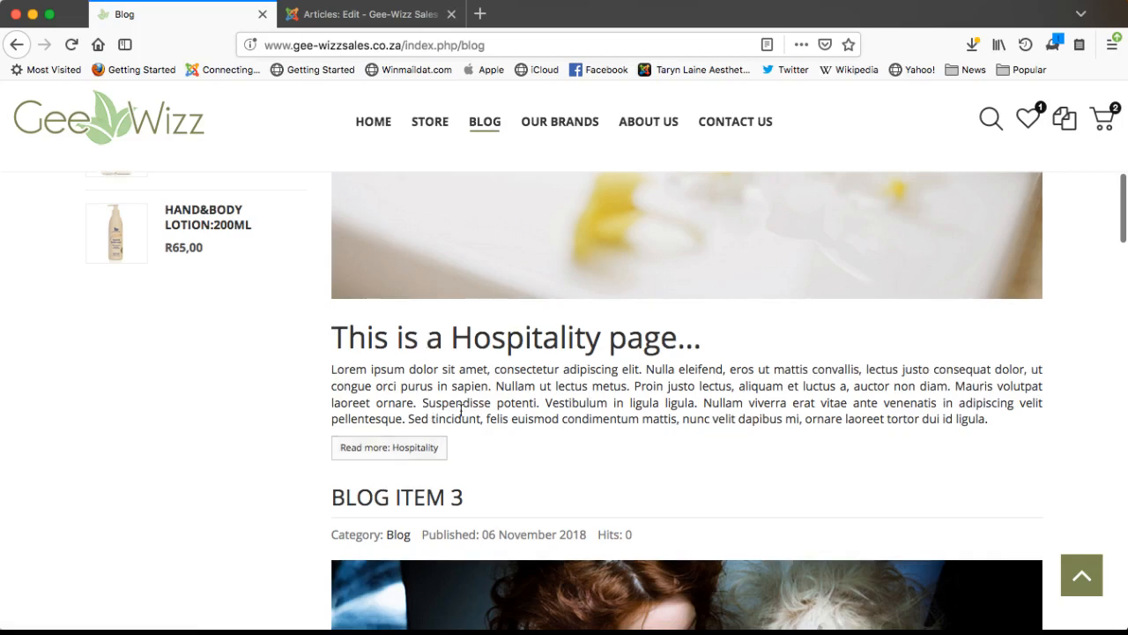
pyautogui.moveTo(484, 370); pyautogui.dragTo(577, 416)
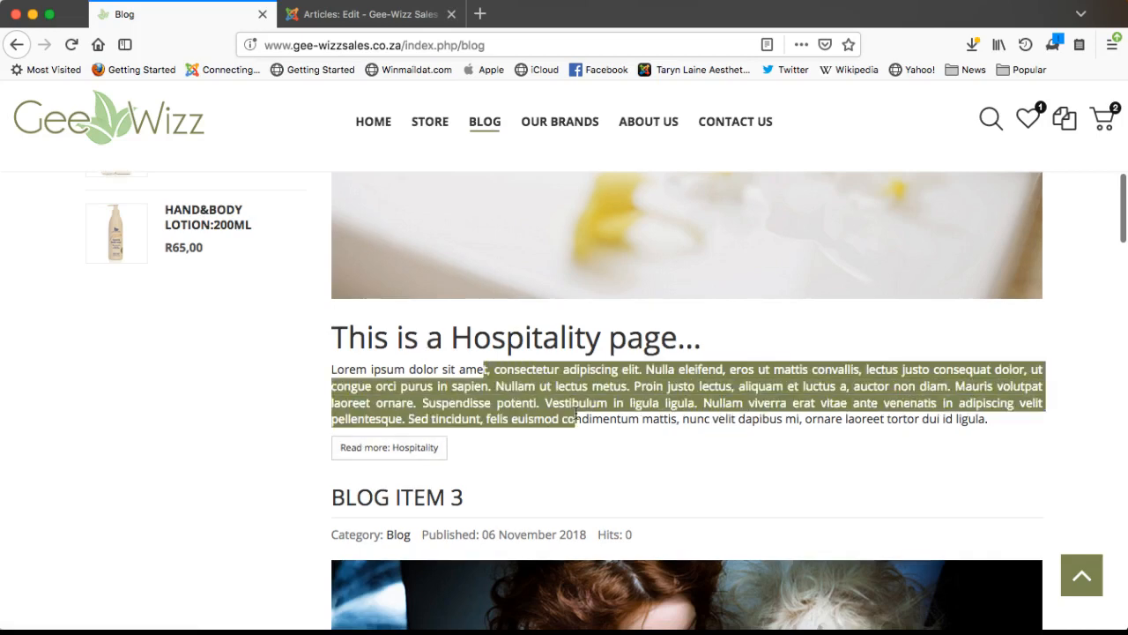
pyautogui.doubleClick(462, 341)
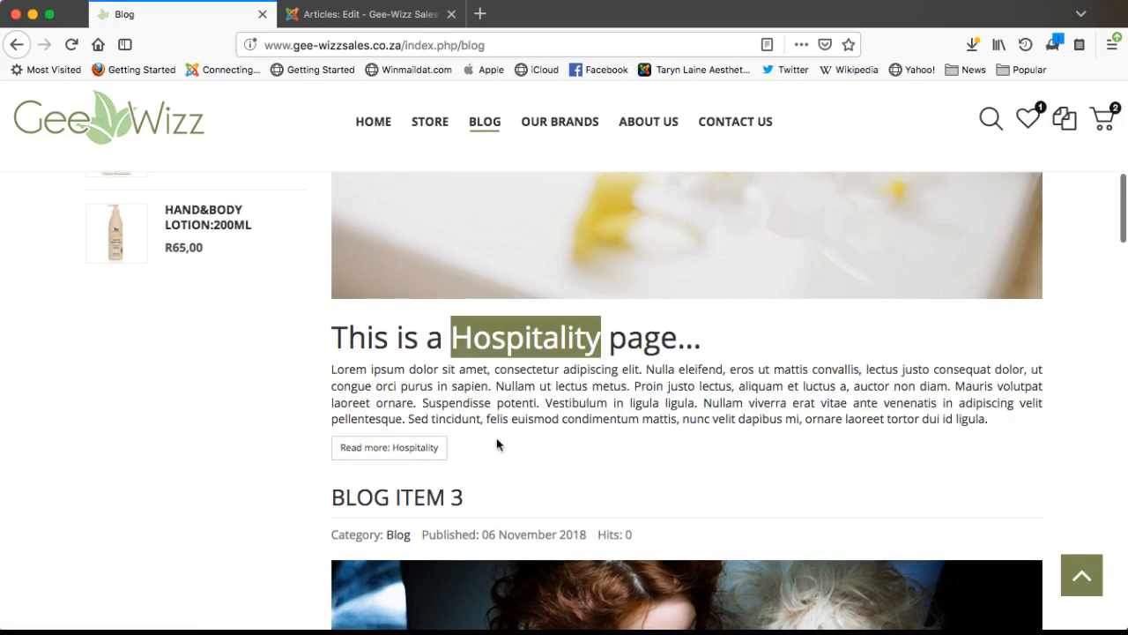
# - Open the full Hospitality article via Read more and view its bedroom image and 5 hits
pyautogui.click(401, 449)
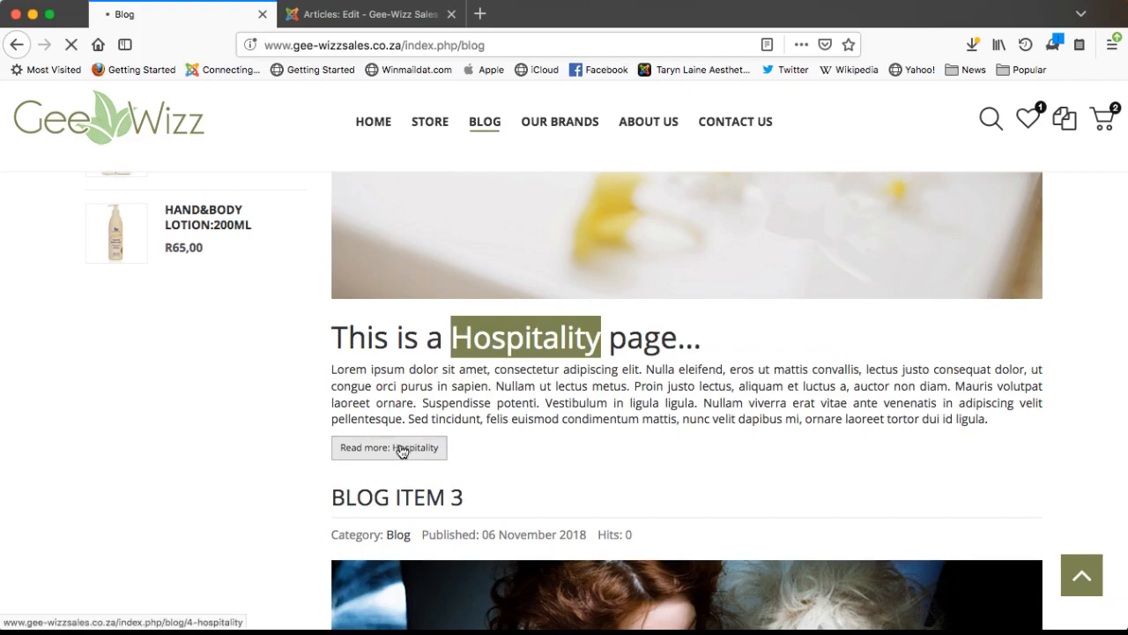
pyautogui.scroll(-3, 696, 354)
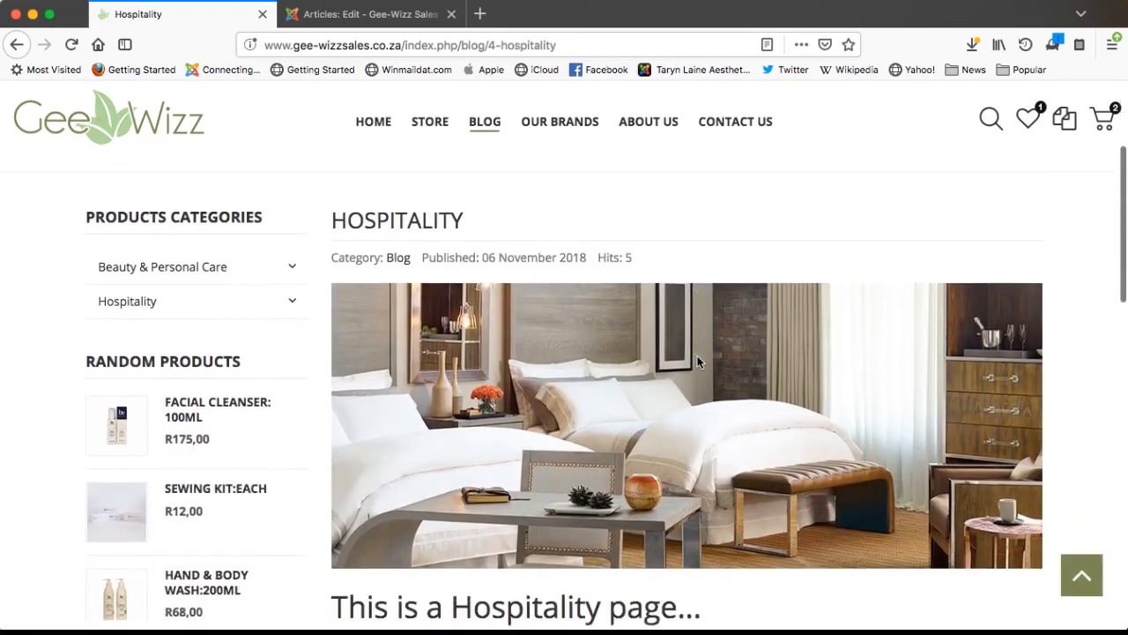
pyautogui.scroll(-4, 698, 361)
pyautogui.scroll(7, 697, 361)
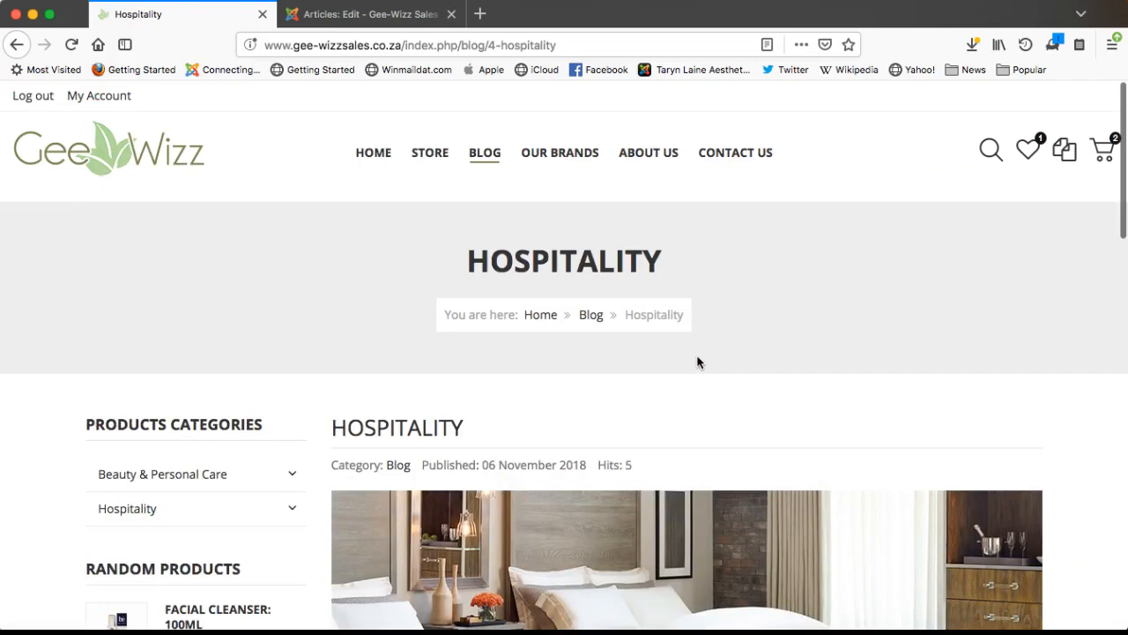